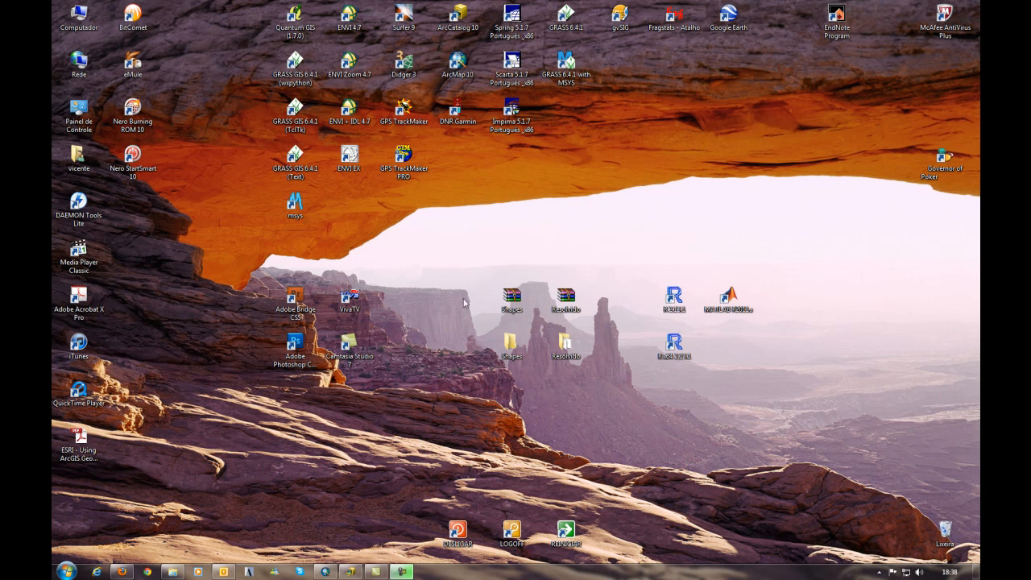
# Switch to ArcMap and show the ArcToolbox window, and do the same in ArcCatalog.
pyautogui.click(325, 571)
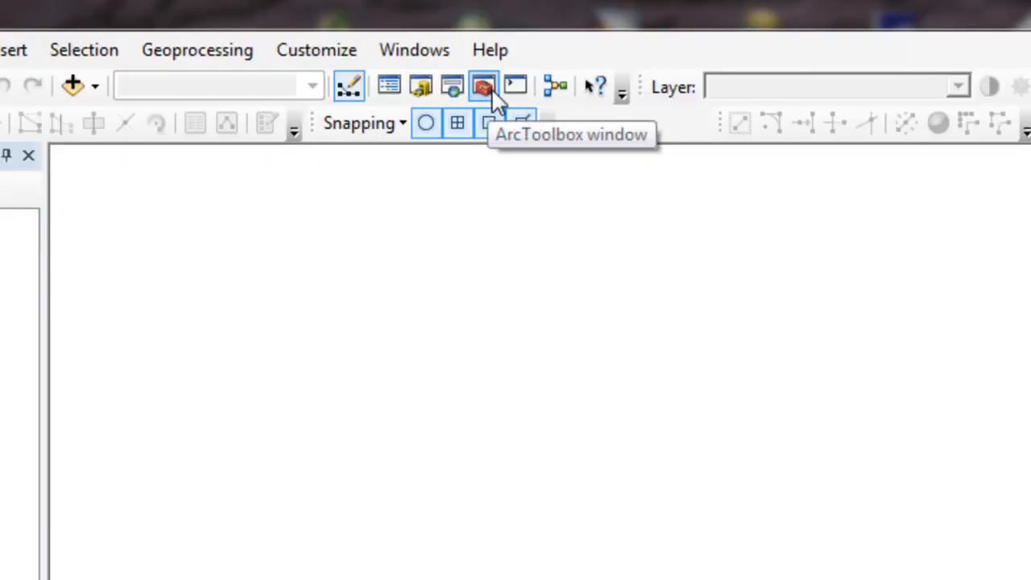
pyautogui.click(488, 87)
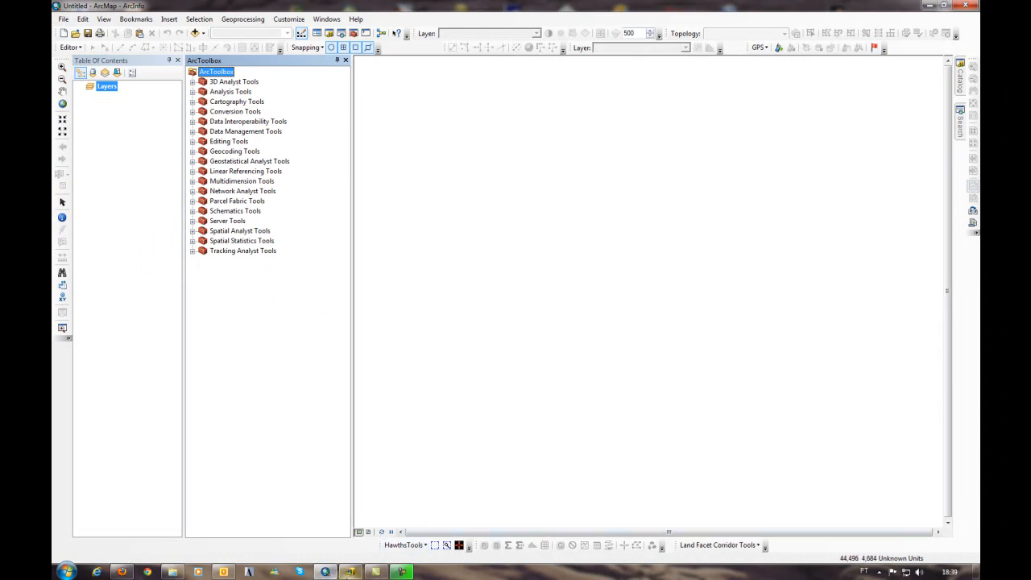
pyautogui.click(350, 571)
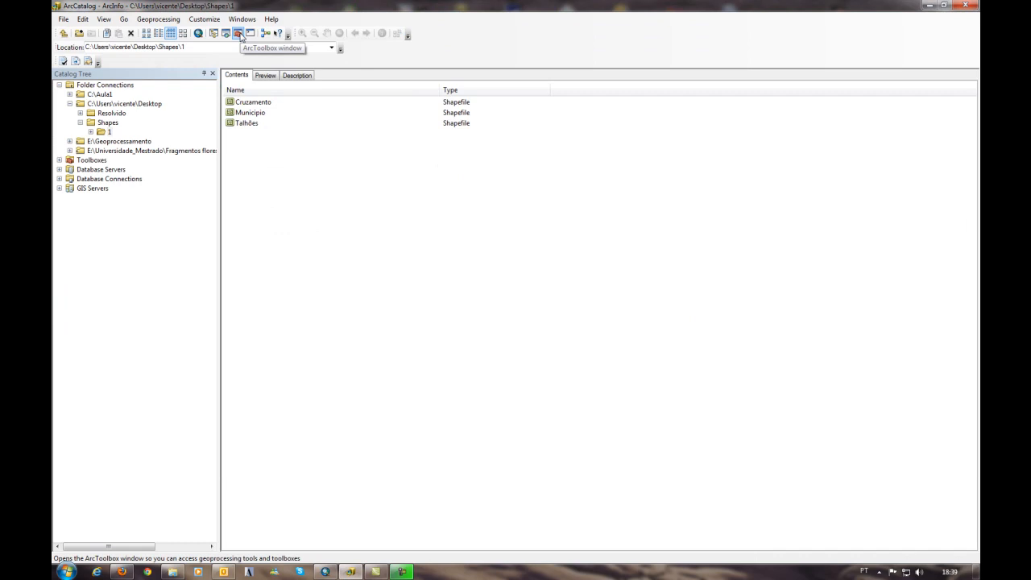
pyautogui.click(239, 33)
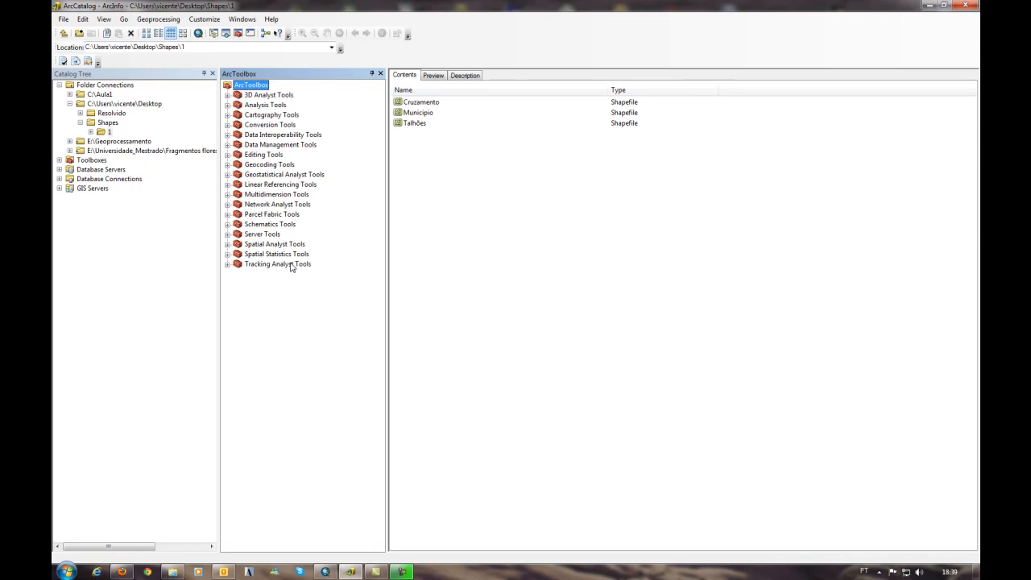
# Compare the ArcToolbox lists in ArcMap and ArcCatalog, and look over the Talhões, Municipio and Cruzamento shapefiles in ArcCatalog's Shapes\1 folder.
pyautogui.click(325, 571)
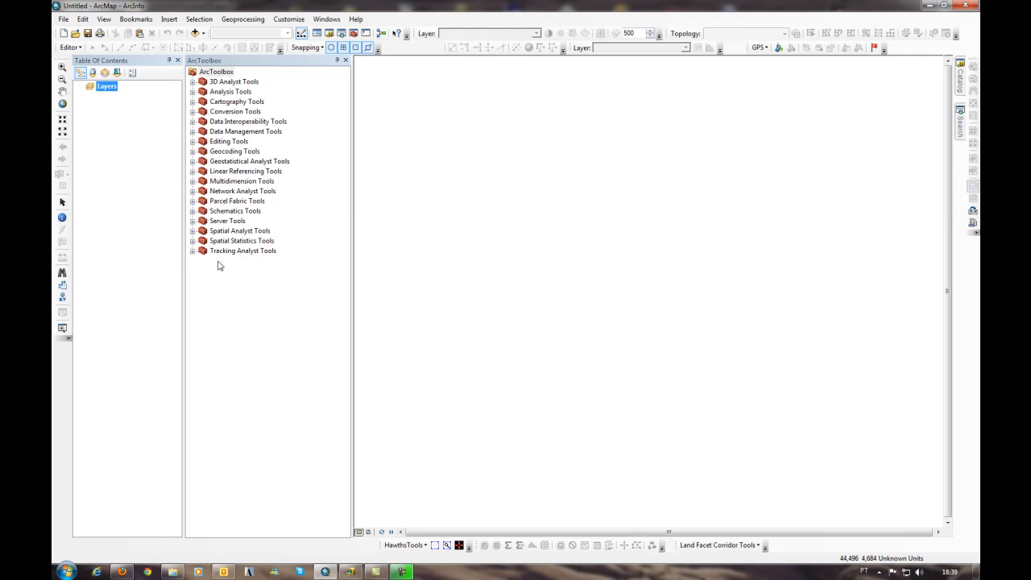
pyautogui.click(351, 572)
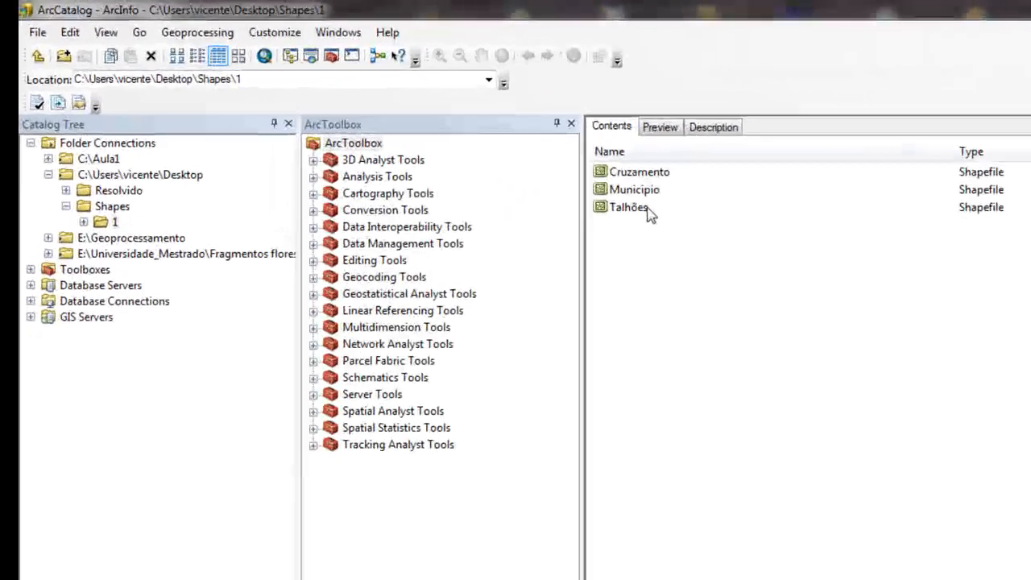
pyautogui.click(649, 211)
pyautogui.click(657, 189)
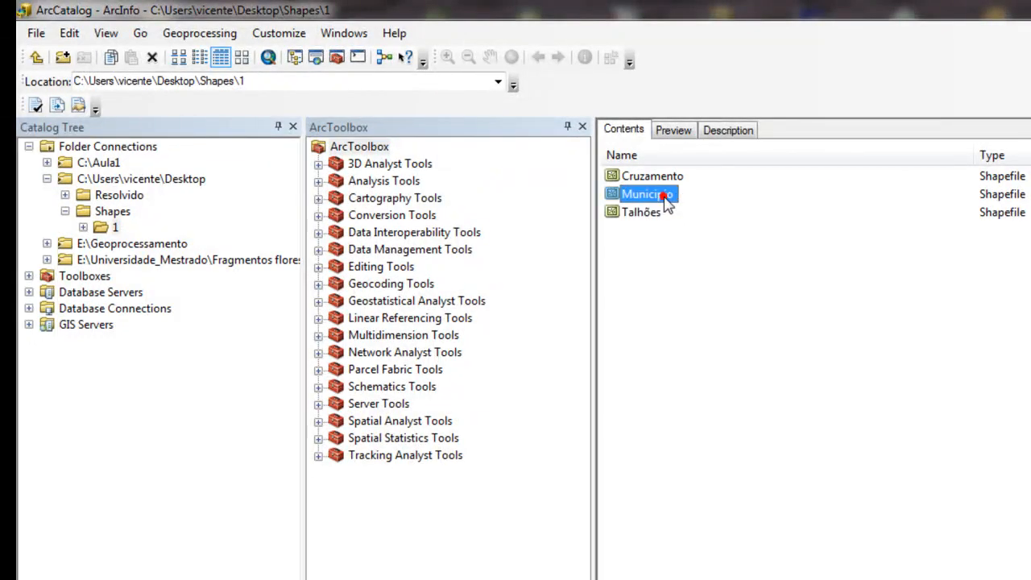
pyautogui.click(673, 177)
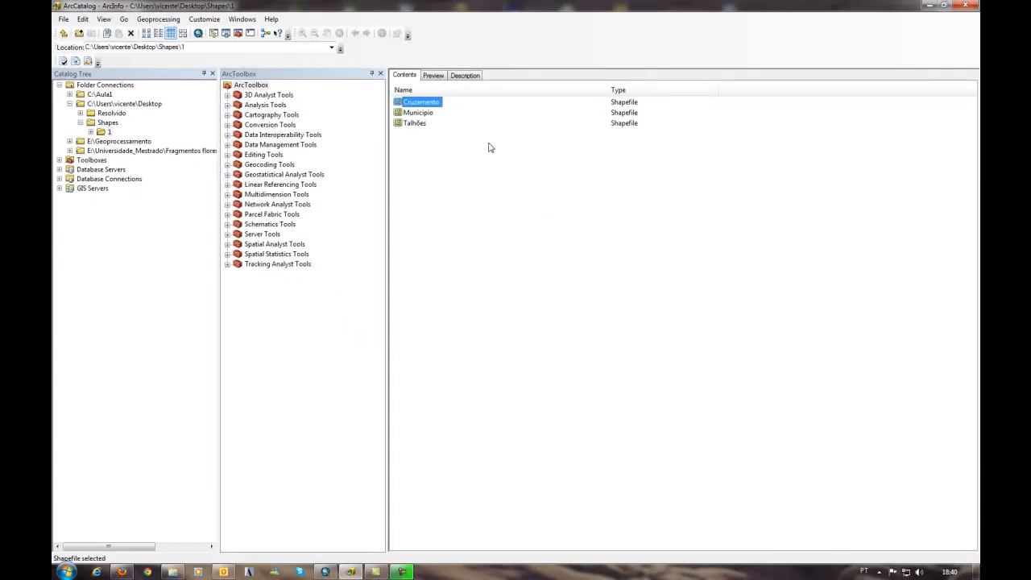
# Expand folder 1 in the catalog tree and preview the geography of the Municipio, Cruzamento and Talhões shapefiles in turn.
pyautogui.doubleClick(109, 131)
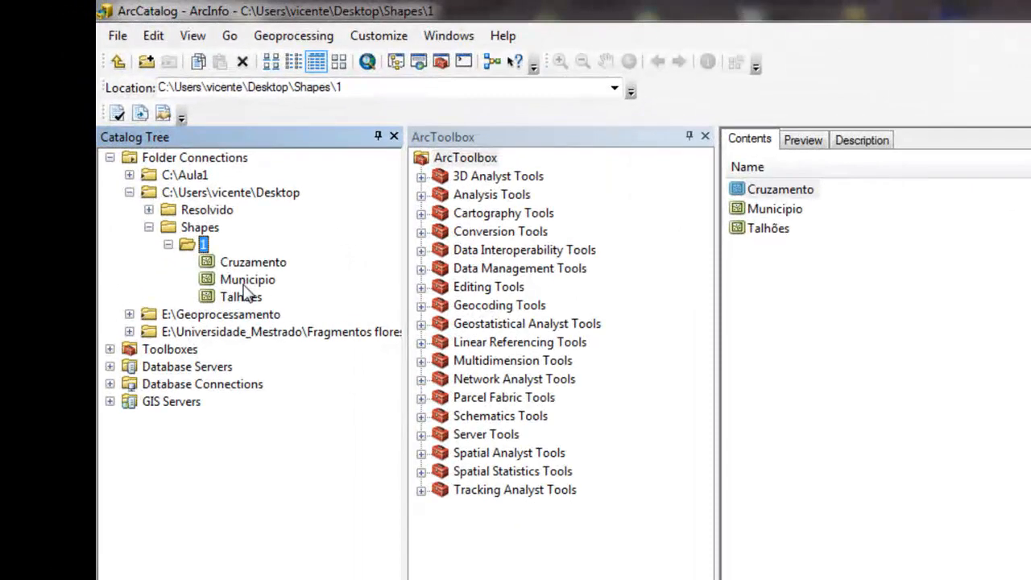
pyautogui.click(247, 280)
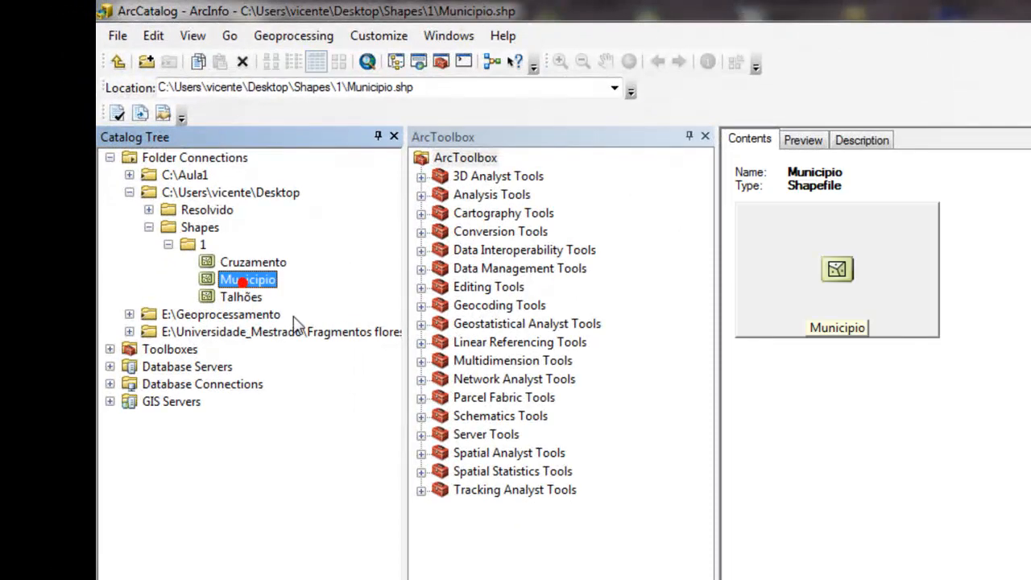
pyautogui.click(803, 142)
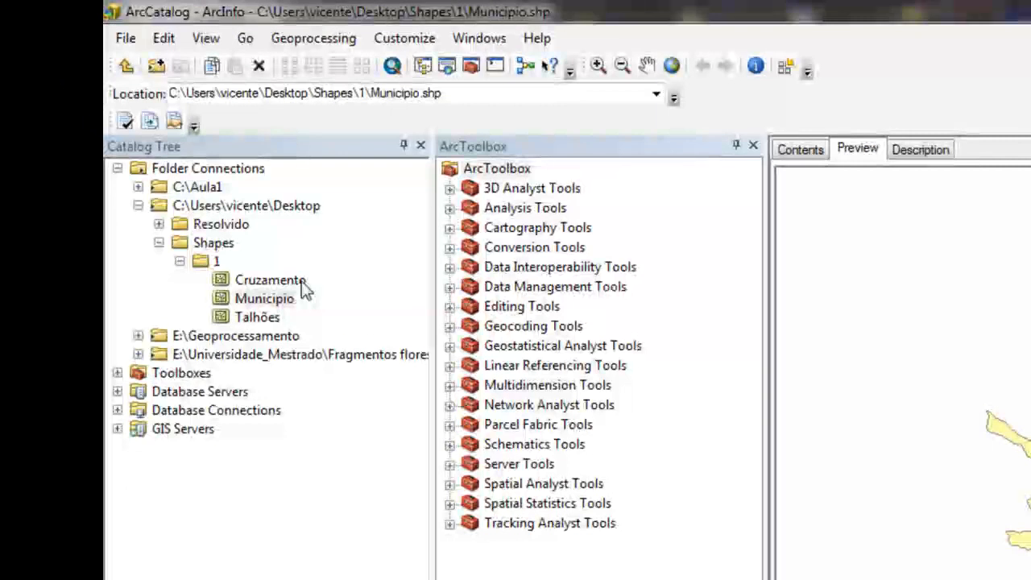
pyautogui.click(174, 161)
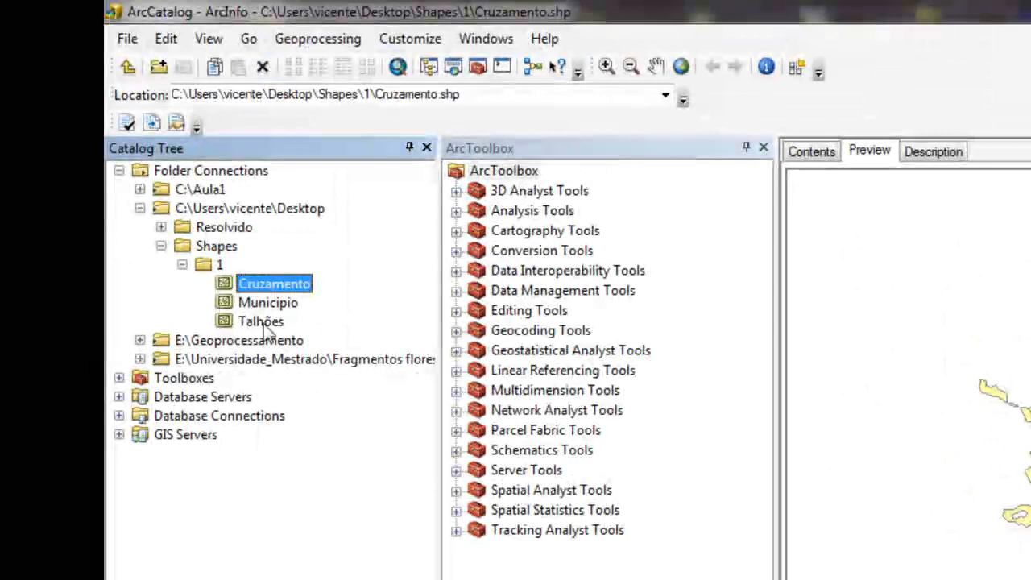
pyautogui.click(261, 321)
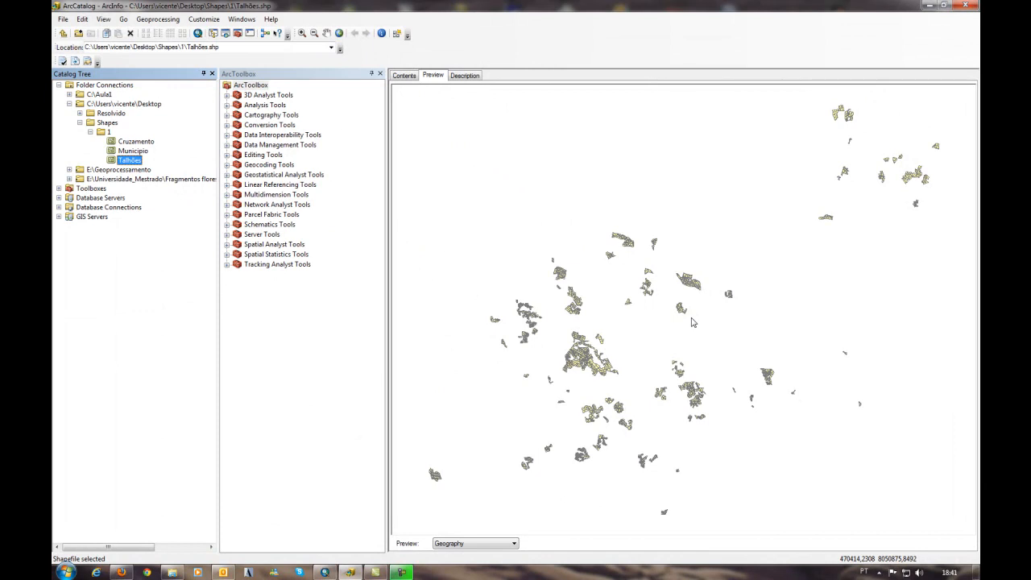
# Place a reduced ArcCatalog window over ArcMap, add the Cruzamento shapefile to the map's layers and dismiss the extent warning.
pyautogui.click(324, 572)
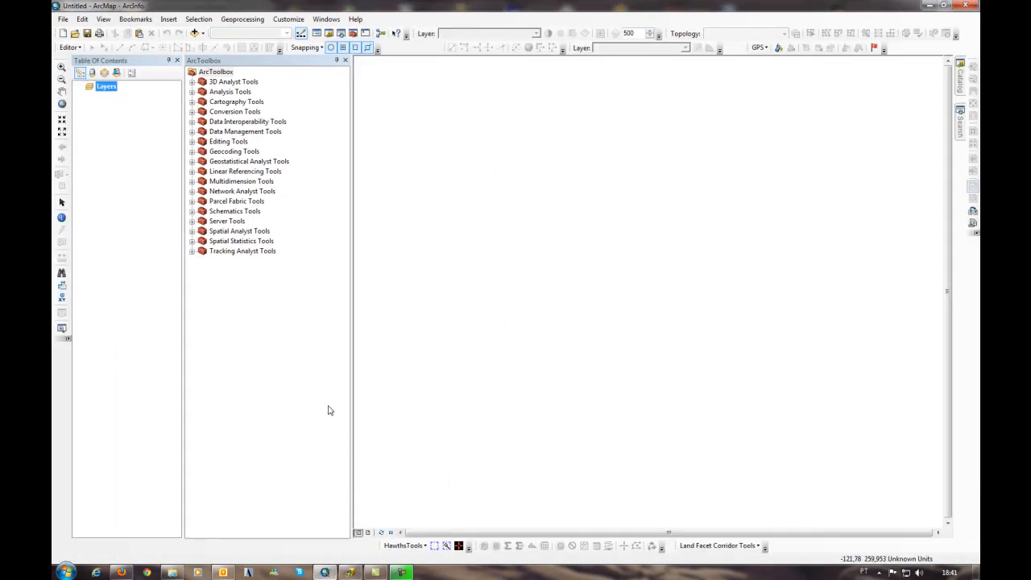
pyautogui.click(375, 572)
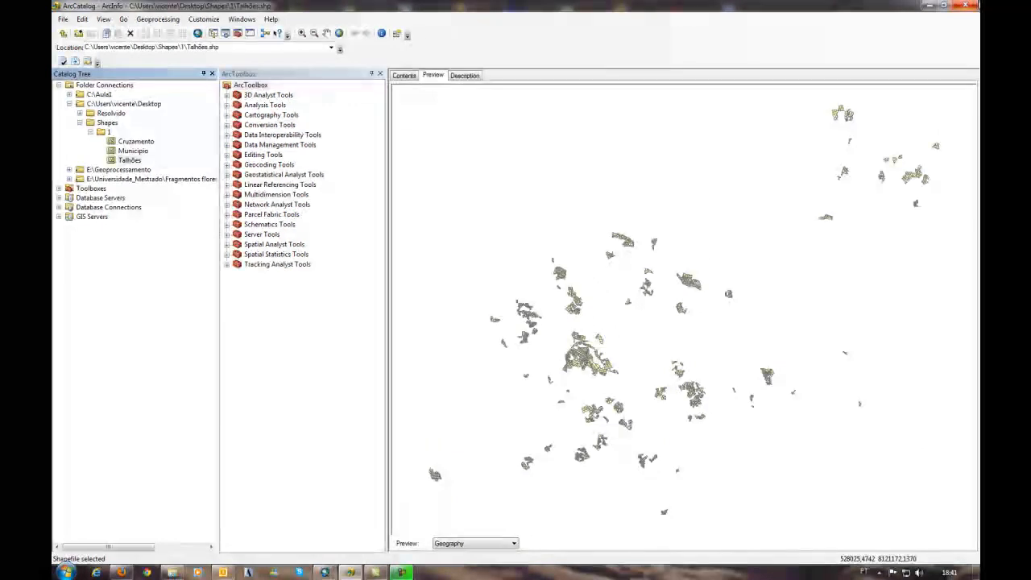
pyautogui.click(946, 4)
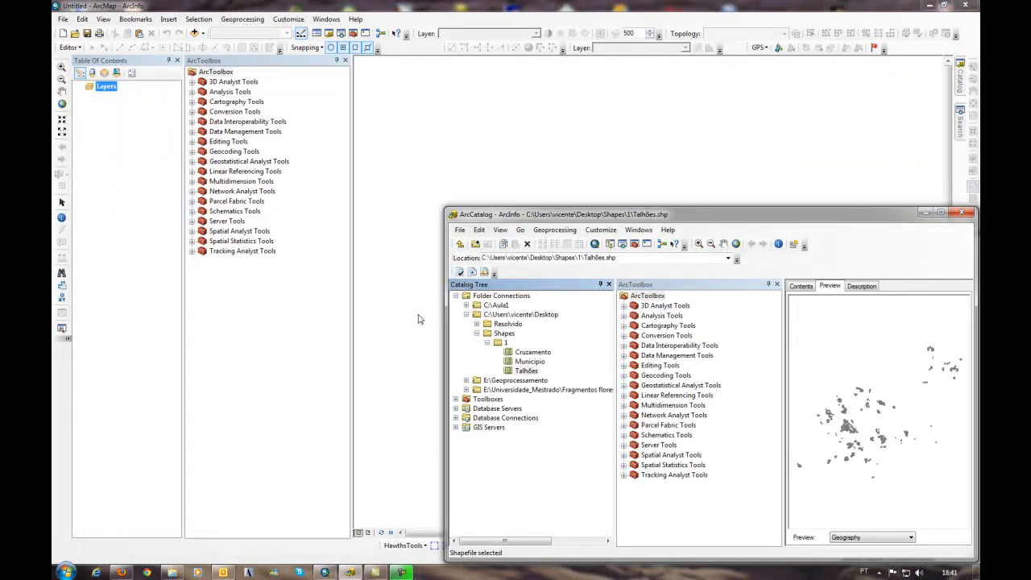
pyautogui.click(547, 356)
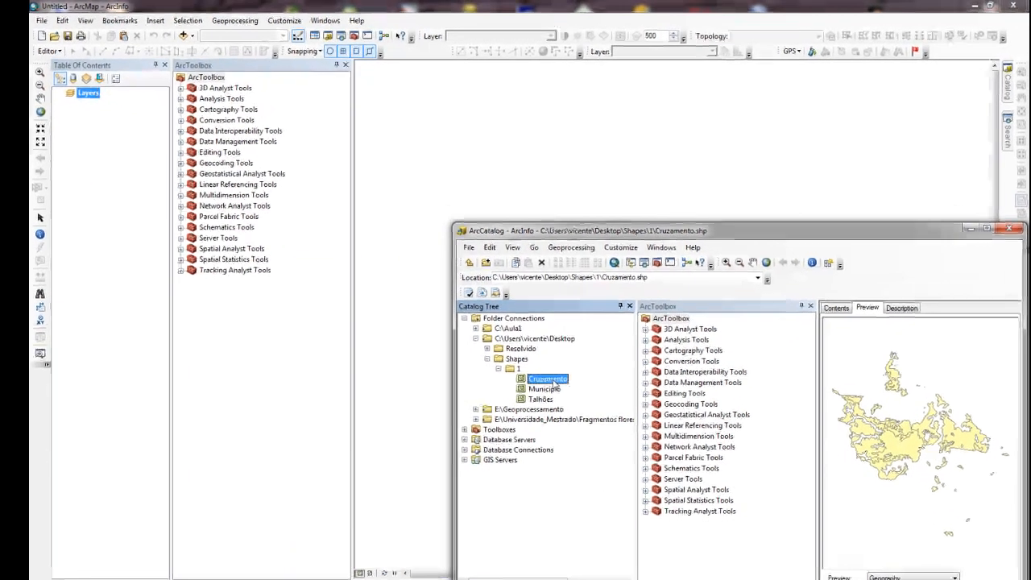
pyautogui.moveTo(555, 386); pyautogui.dragTo(130, 218)
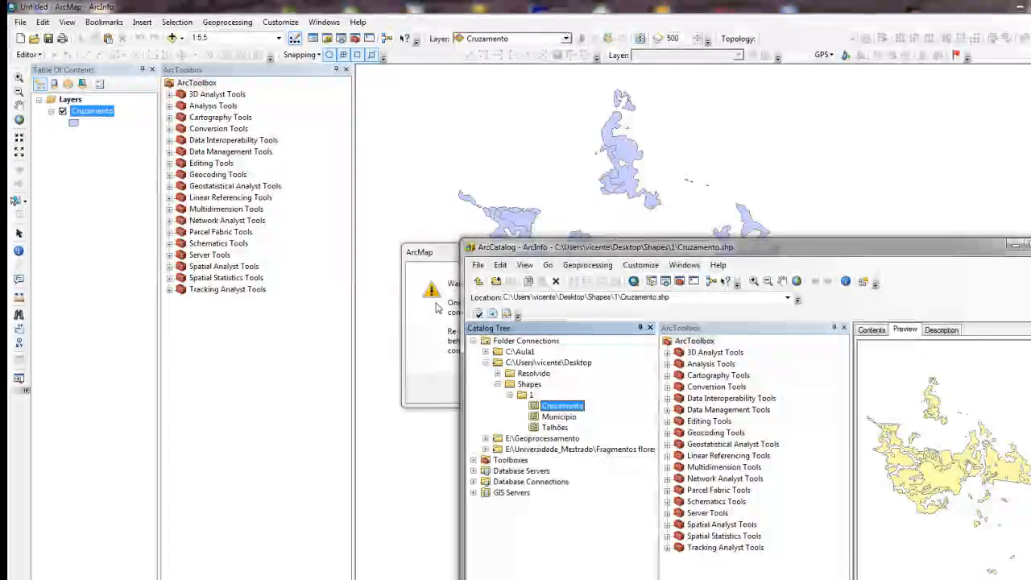
pyautogui.click(434, 304)
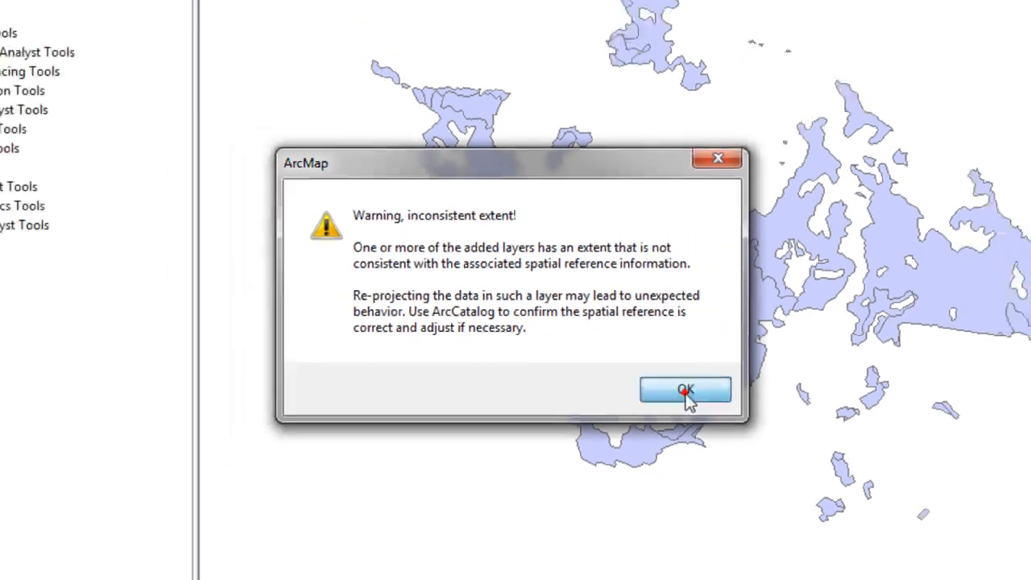
pyautogui.click(723, 415)
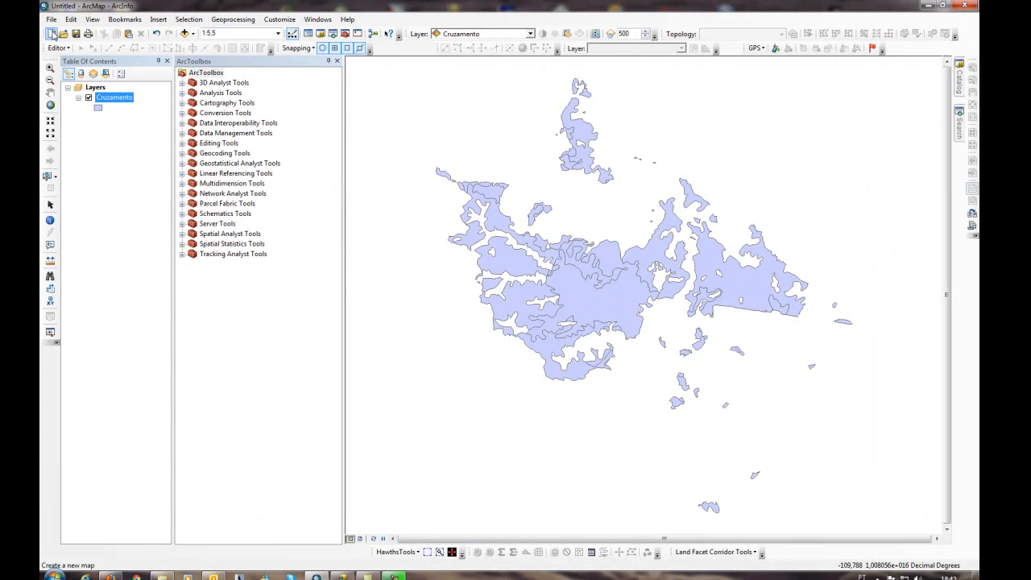
# Start a new blank map without saving the untitled one that holds the Cruzamento layer.
pyautogui.click(51, 33)
pyautogui.click(653, 409)
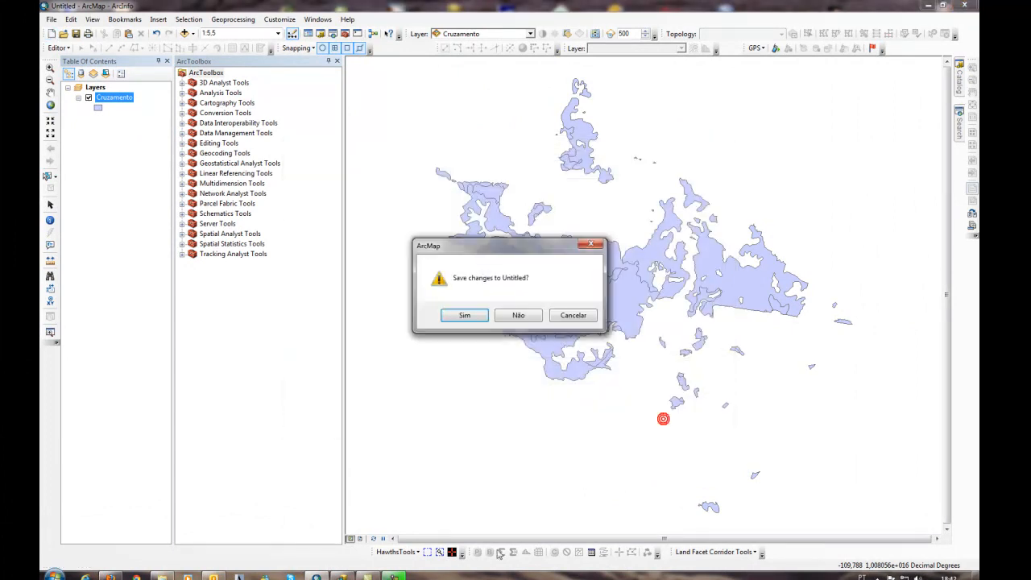
pyautogui.click(512, 315)
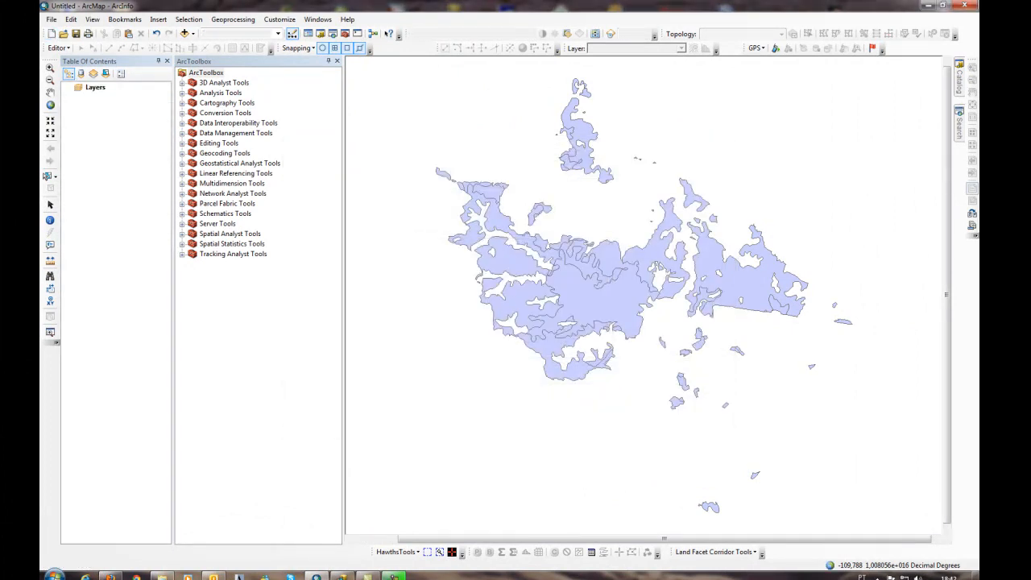
# Add the Municipio shapefile from ArcCatalog to the ArcMap layers and dismiss the inconsistent extent warning.
pyautogui.click(343, 576)
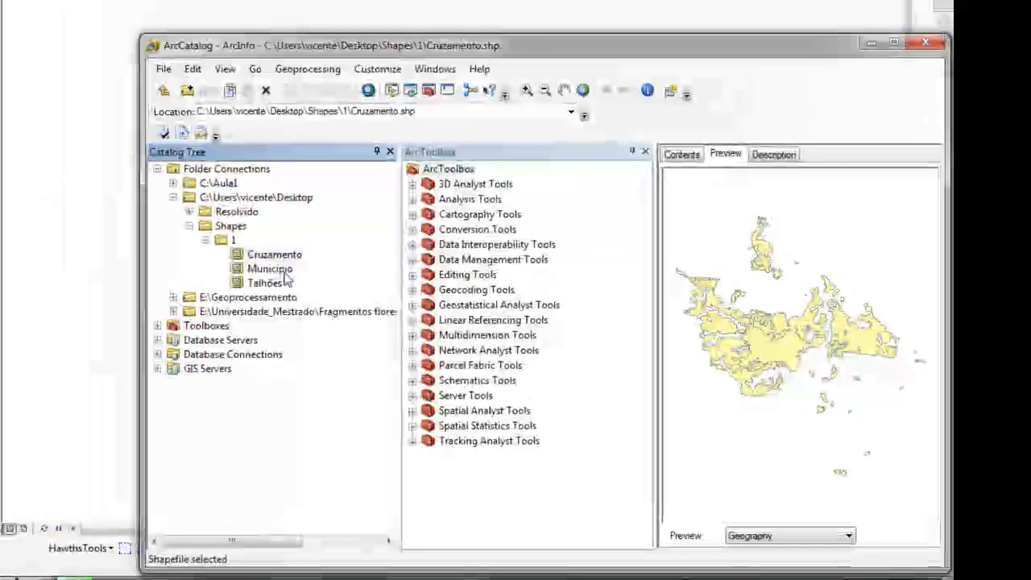
pyautogui.click(491, 353)
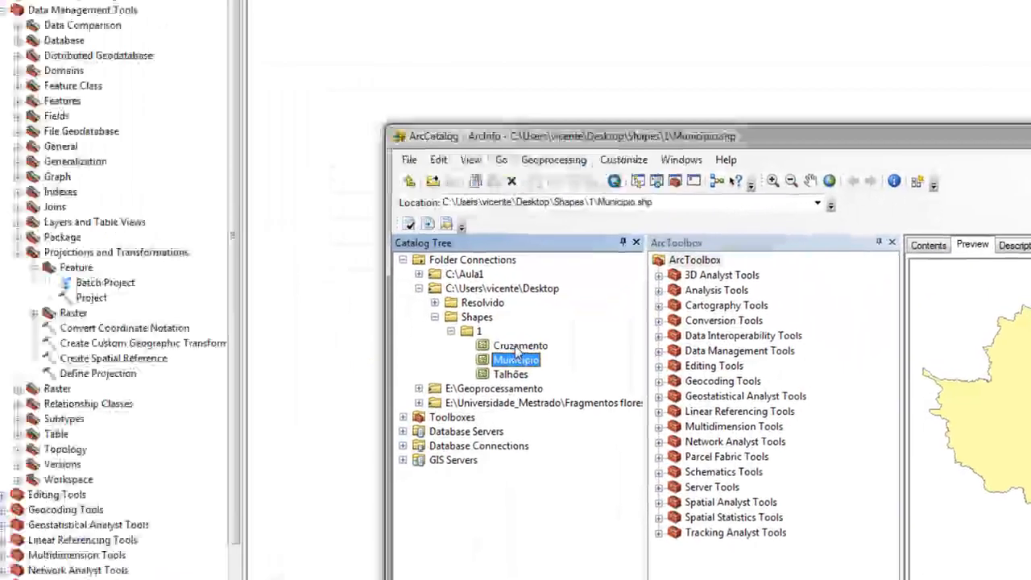
pyautogui.moveTo(703, 433)
pyautogui.mouseDown()
pyautogui.moveTo(553, 414)
pyautogui.moveTo(150, 161)
pyautogui.mouseUp()
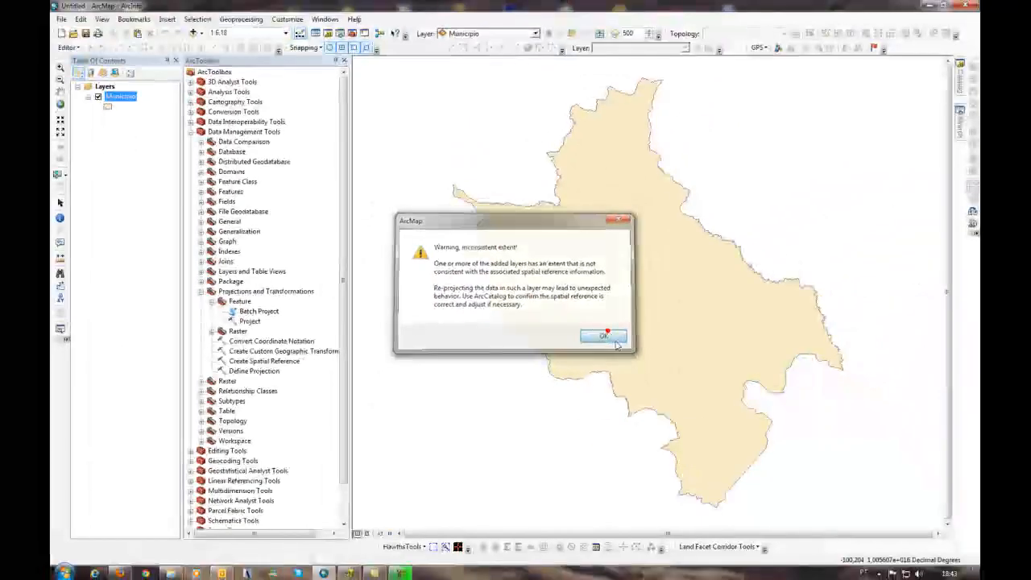
pyautogui.click(761, 417)
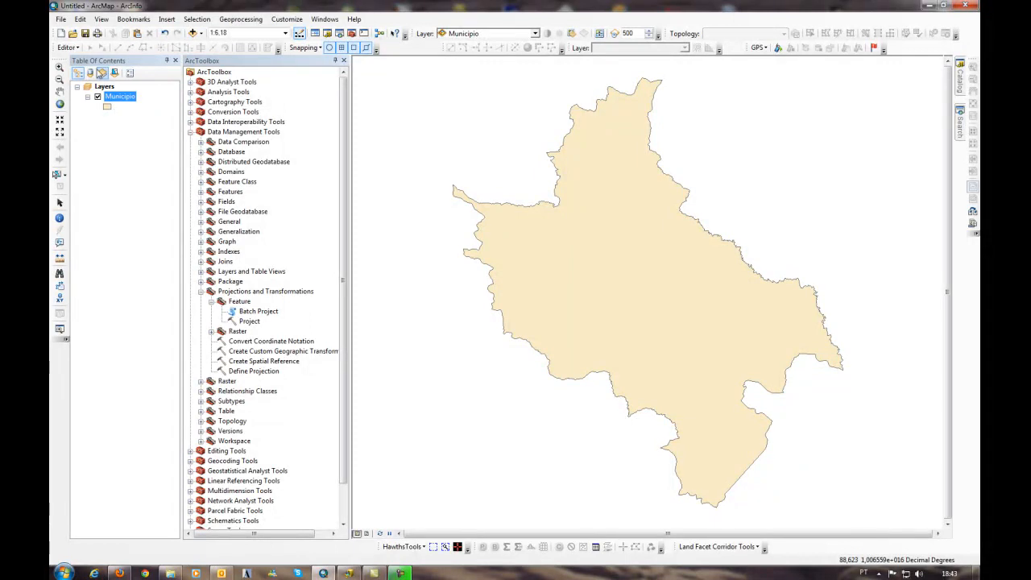
# Start a new blank map, discarding the untitled map with the Municipio layer.
pyautogui.click(61, 33)
pyautogui.click(663, 412)
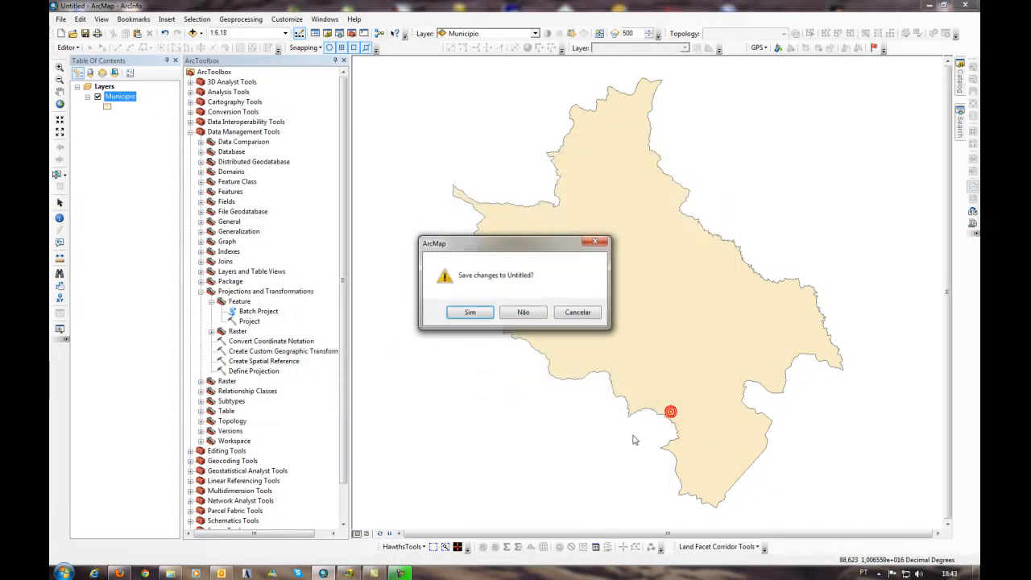
pyautogui.click(523, 312)
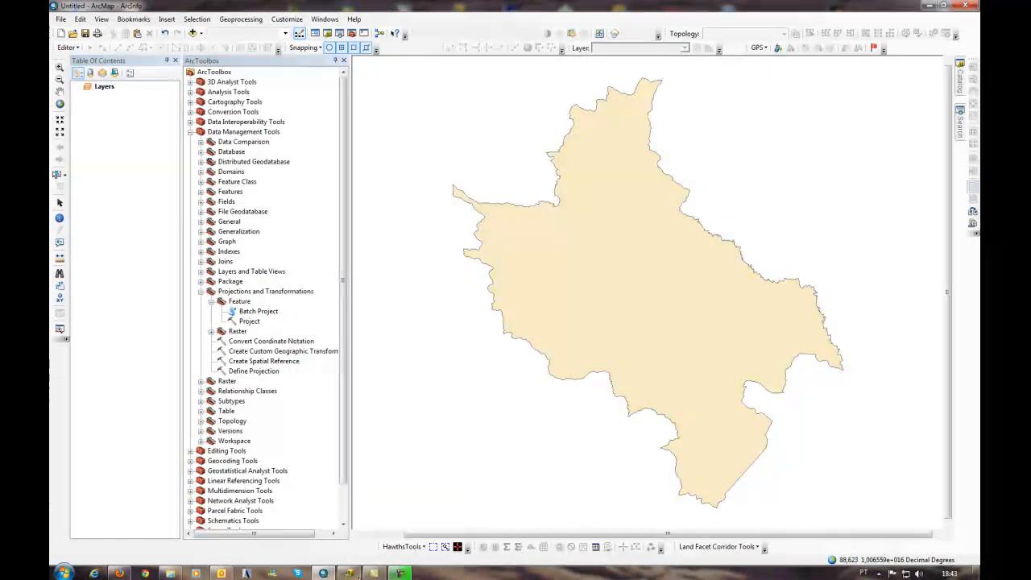
# Preview the Talhões shapefile in ArcCatalog, add it to the ArcMap layers and dismiss the unknown spatial reference warning.
pyautogui.click(347, 573)
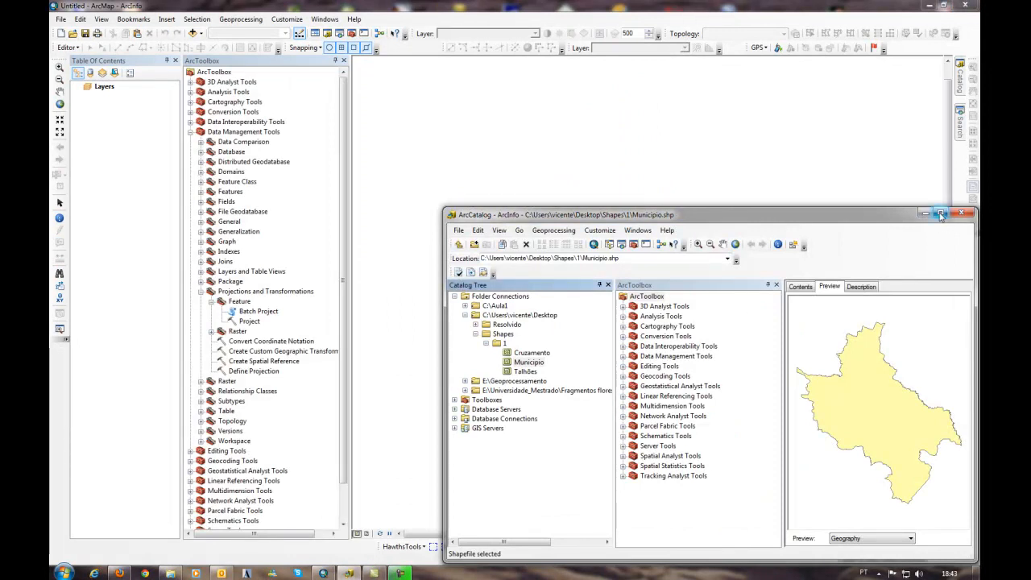
pyautogui.click(940, 213)
pyautogui.click(127, 160)
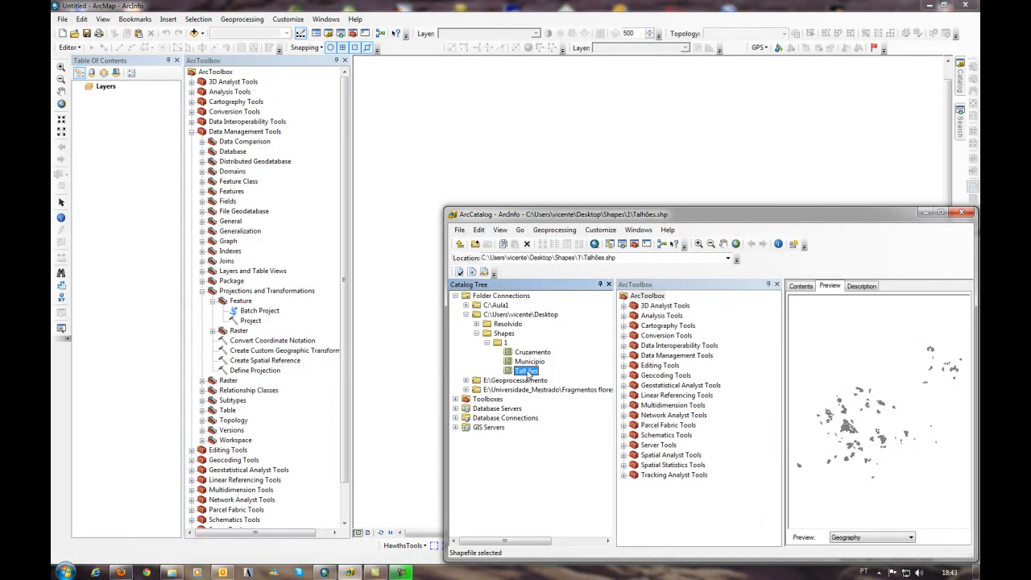
pyautogui.moveTo(528, 372); pyautogui.dragTo(139, 154)
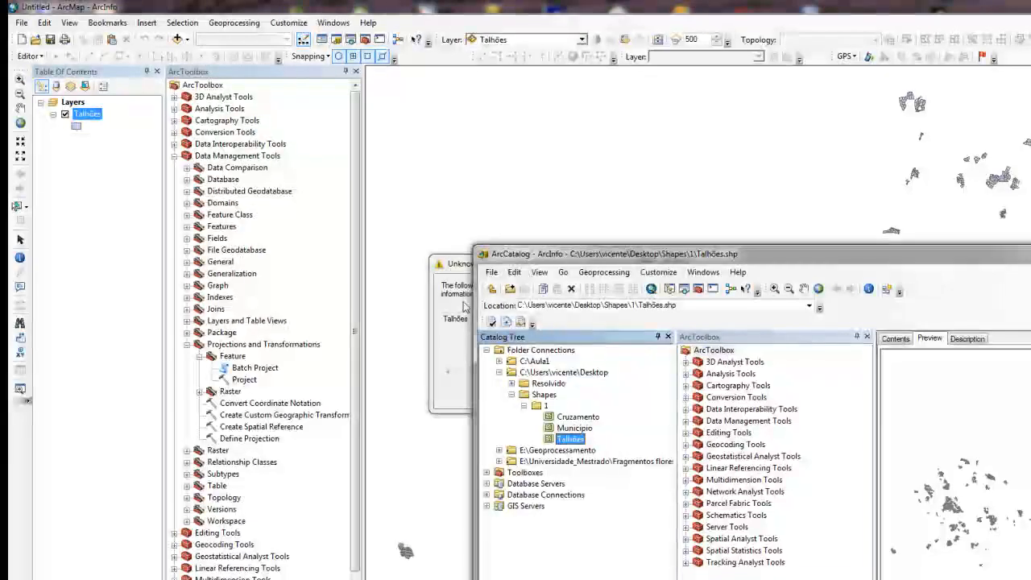
pyautogui.click(454, 283)
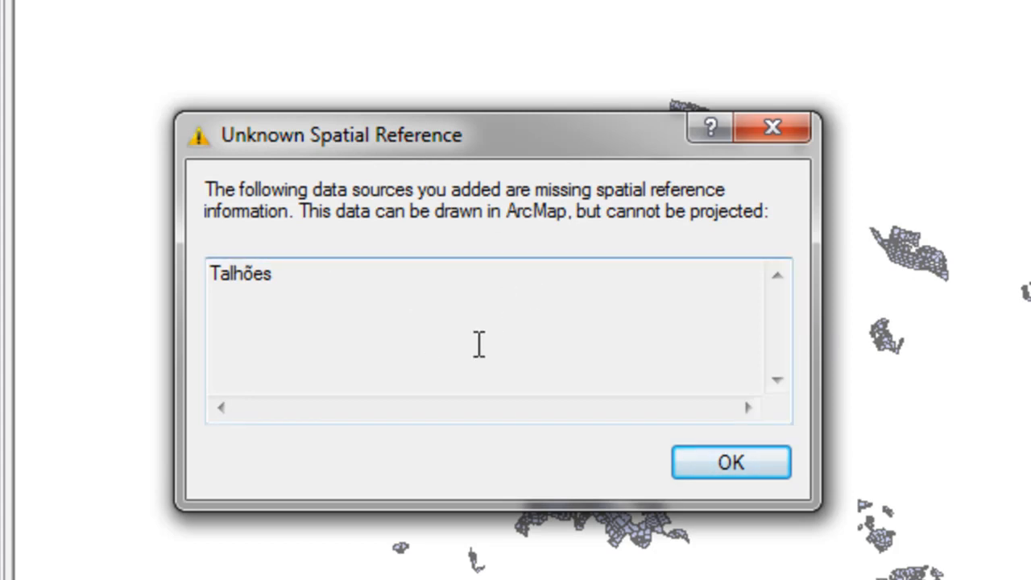
pyautogui.click(731, 460)
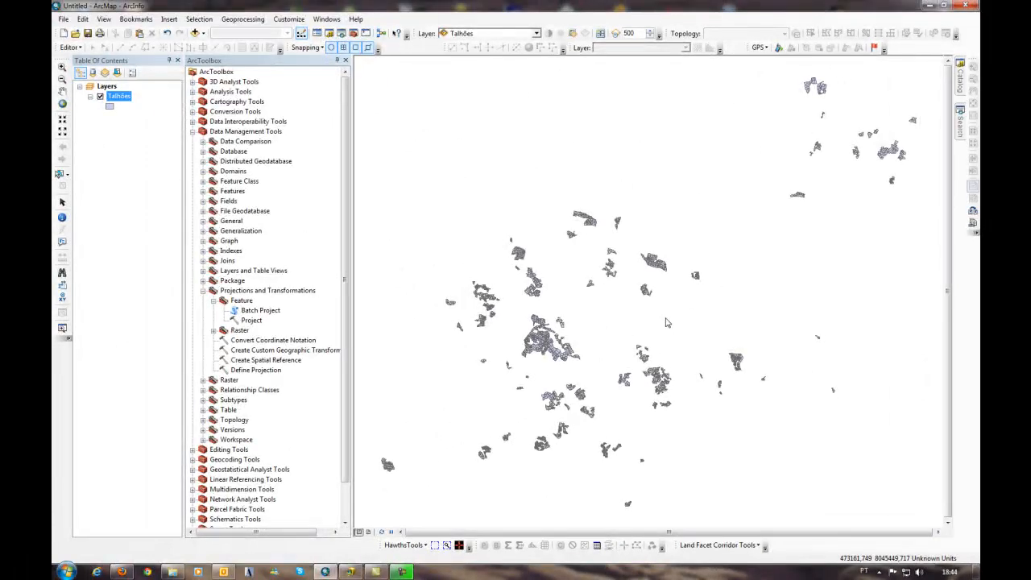
# Start a new blank map without saving the untitled one that holds the Talhões layer.
pyautogui.click(63, 33)
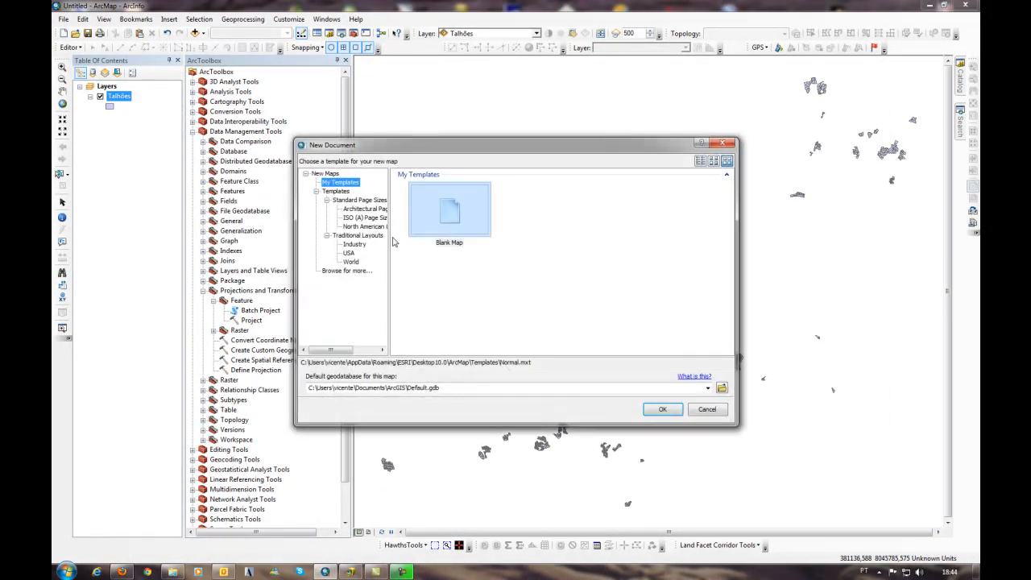
pyautogui.click(662, 409)
pyautogui.click(524, 311)
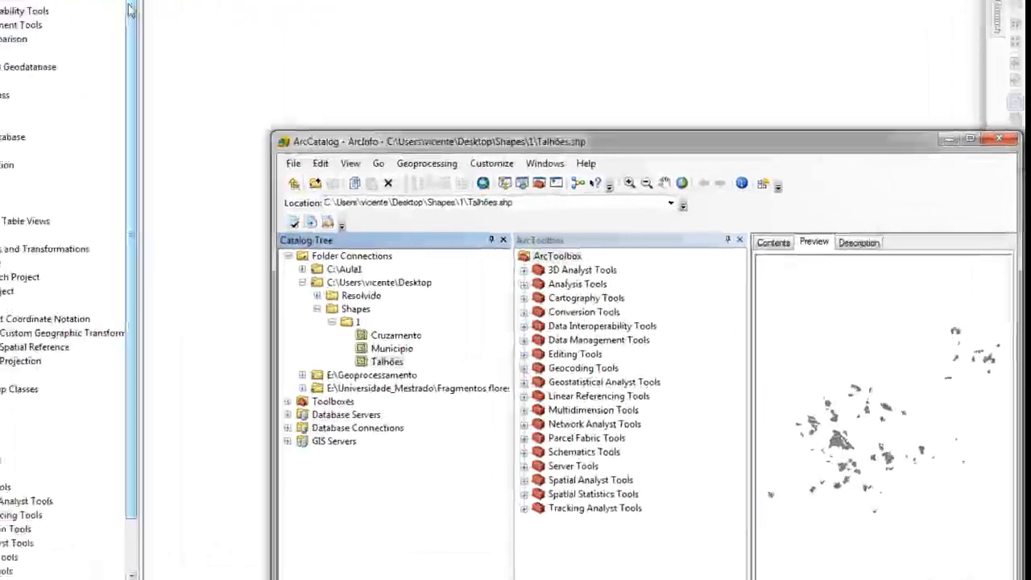
# Maximize the ArcCatalog window, preview the Municipio shapefile and list the contents of folder 1 inside Shapes.
pyautogui.click(973, 129)
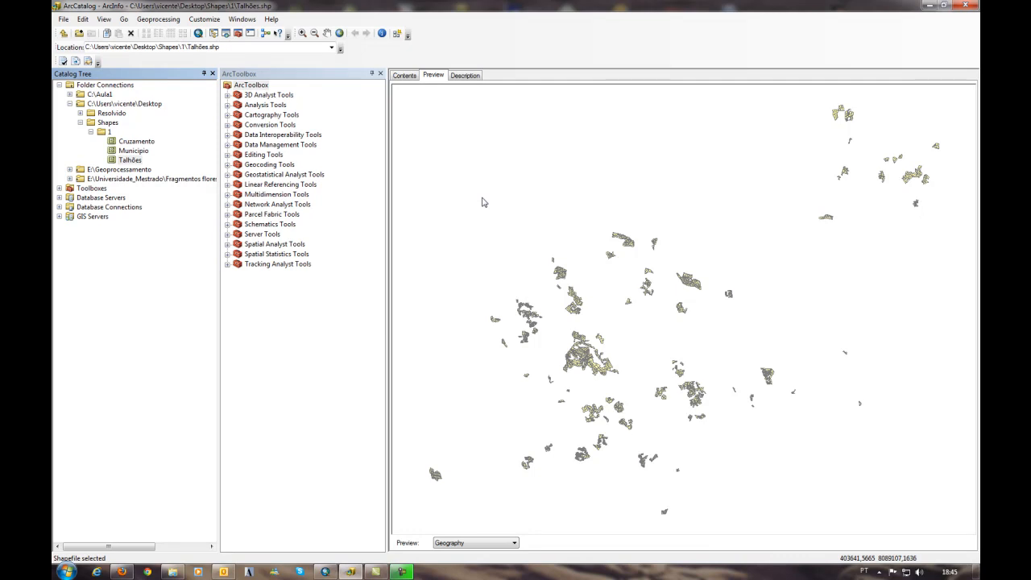
pyautogui.click(148, 153)
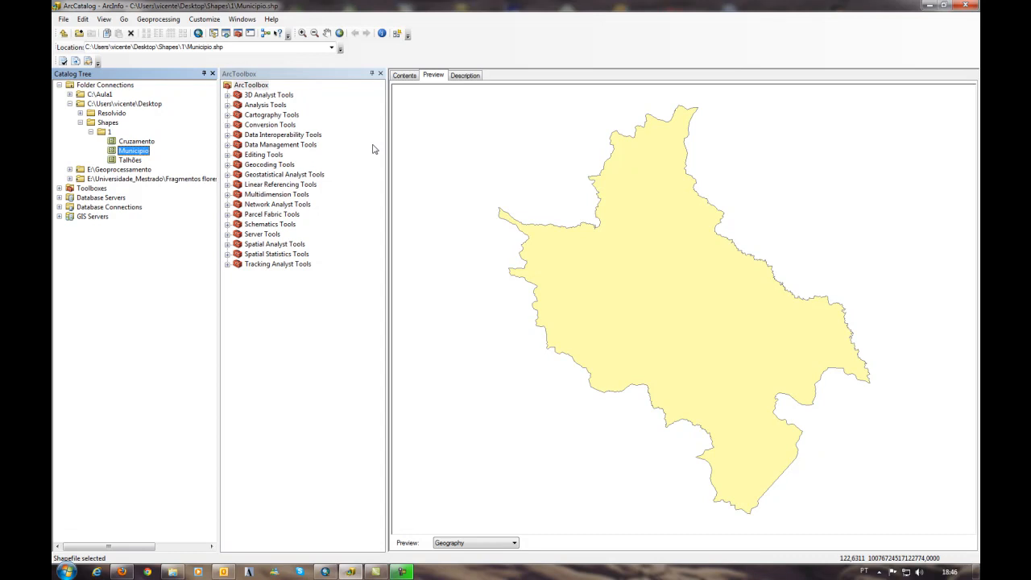
pyautogui.click(134, 142)
pyautogui.click(404, 75)
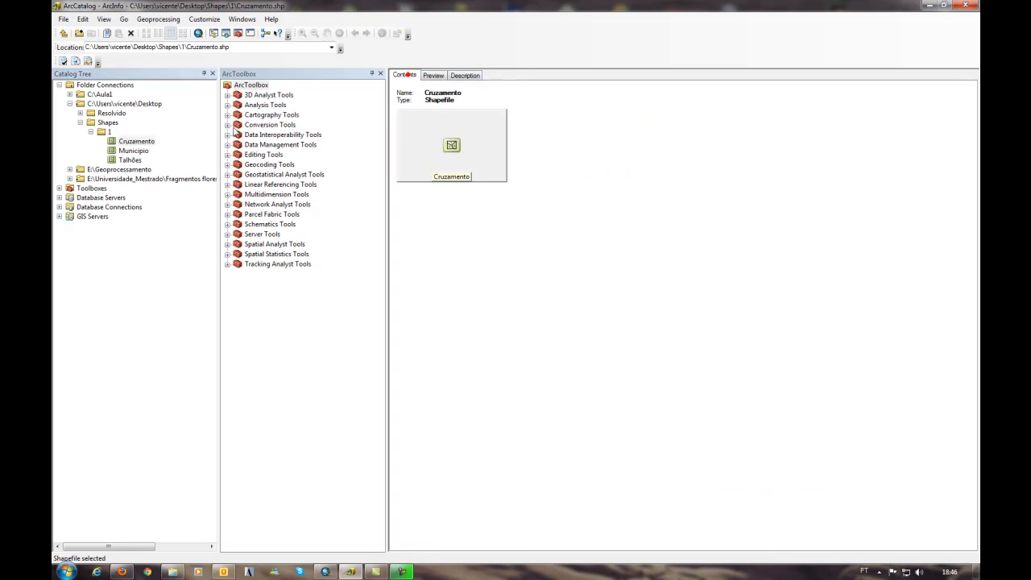
pyautogui.click(114, 131)
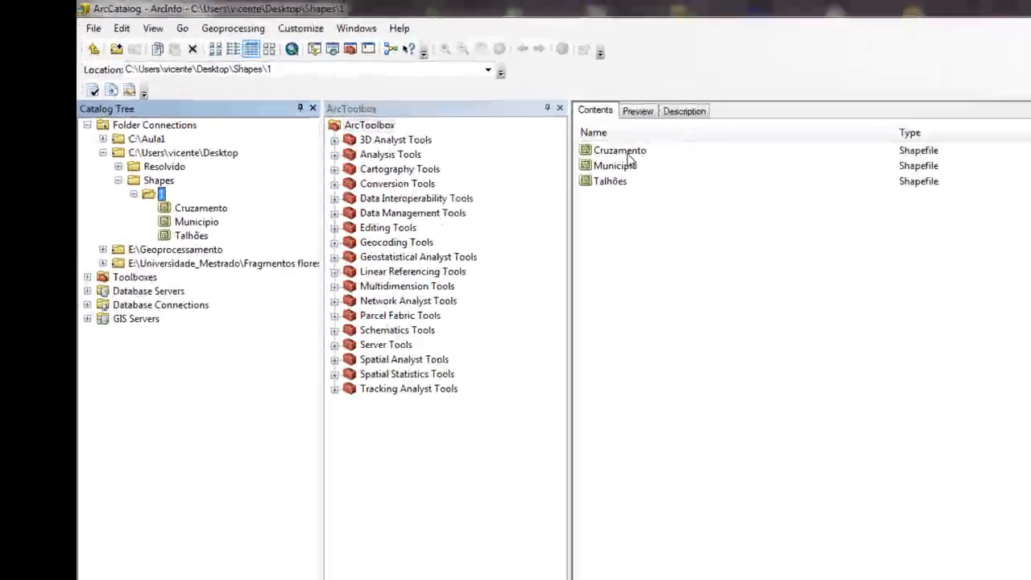
# Clear the XY coordinate system of the Municipio shapefile to Unknown in its properties and accept the change.
pyautogui.click(616, 167)
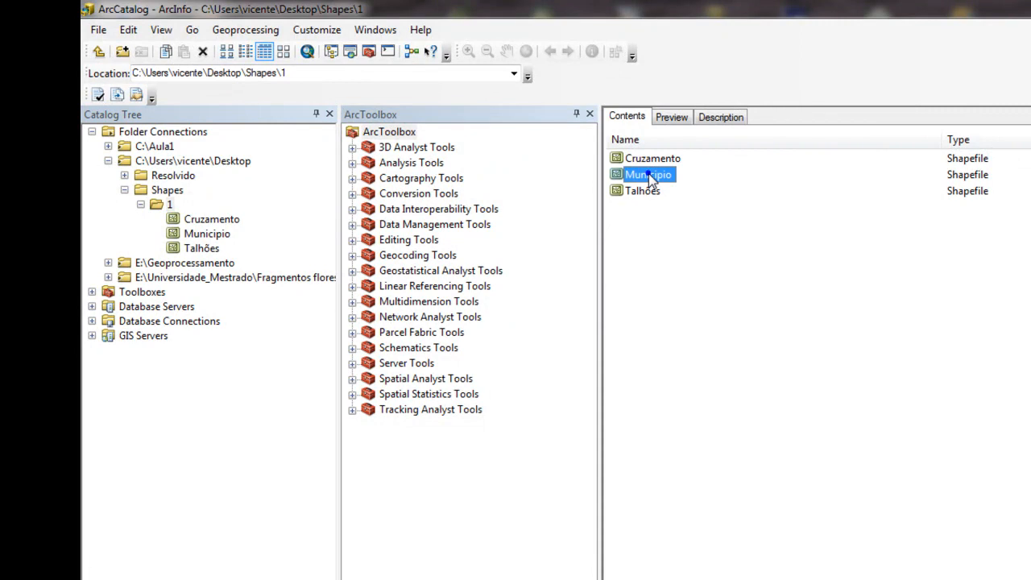
pyautogui.rightClick(649, 173)
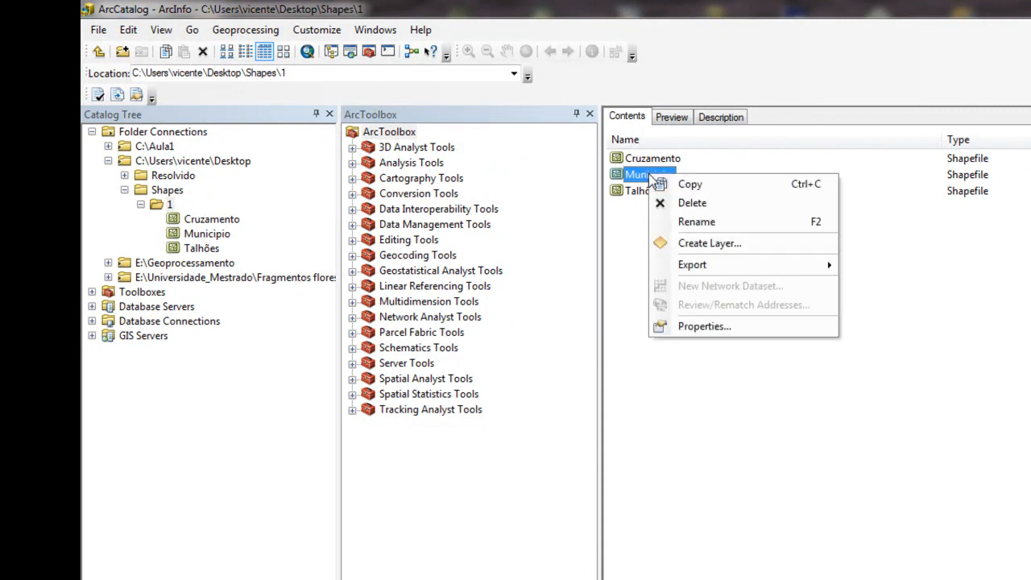
pyautogui.click(728, 329)
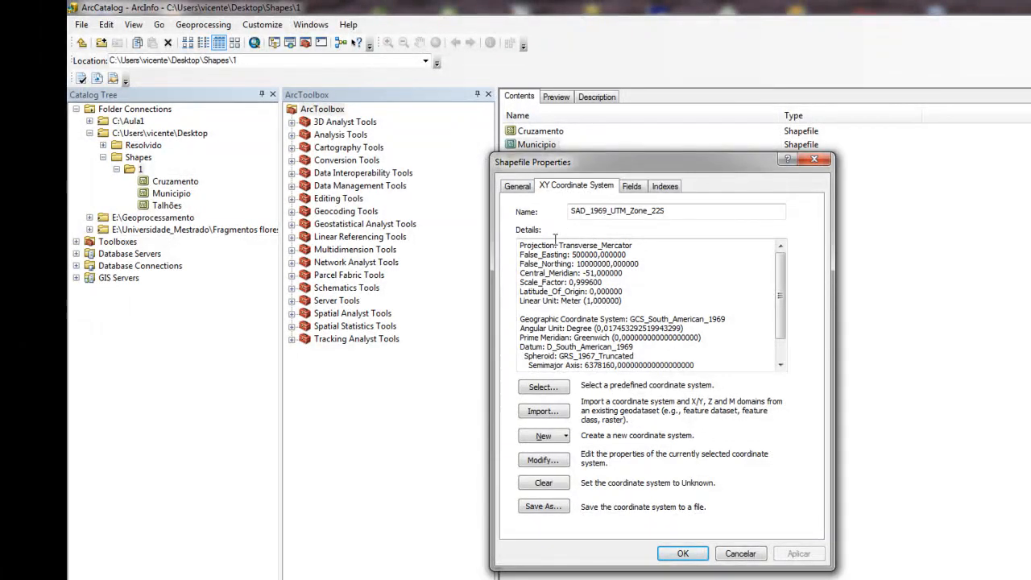
pyautogui.click(546, 484)
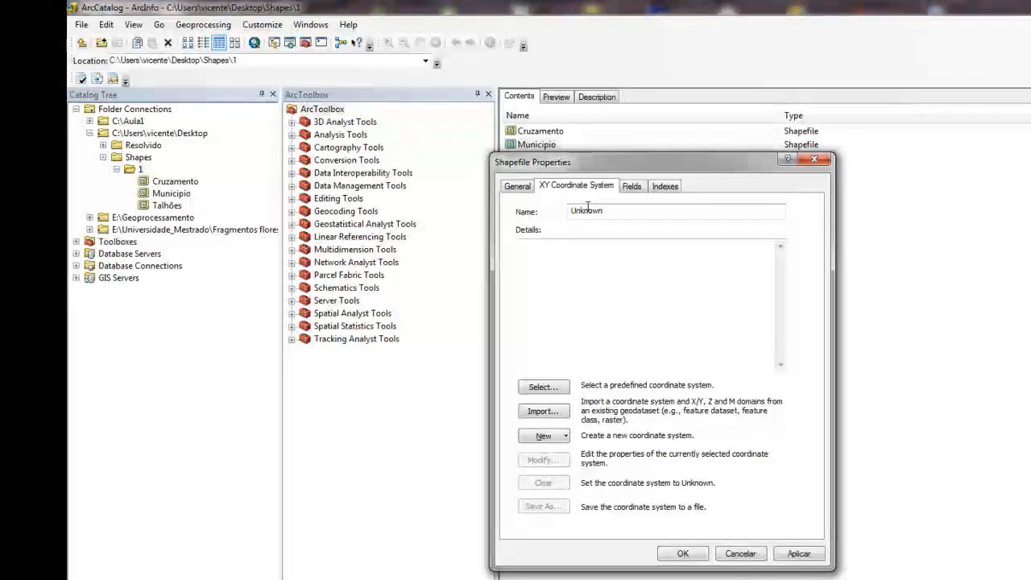
pyautogui.moveTo(610, 211); pyautogui.dragTo(570, 211)
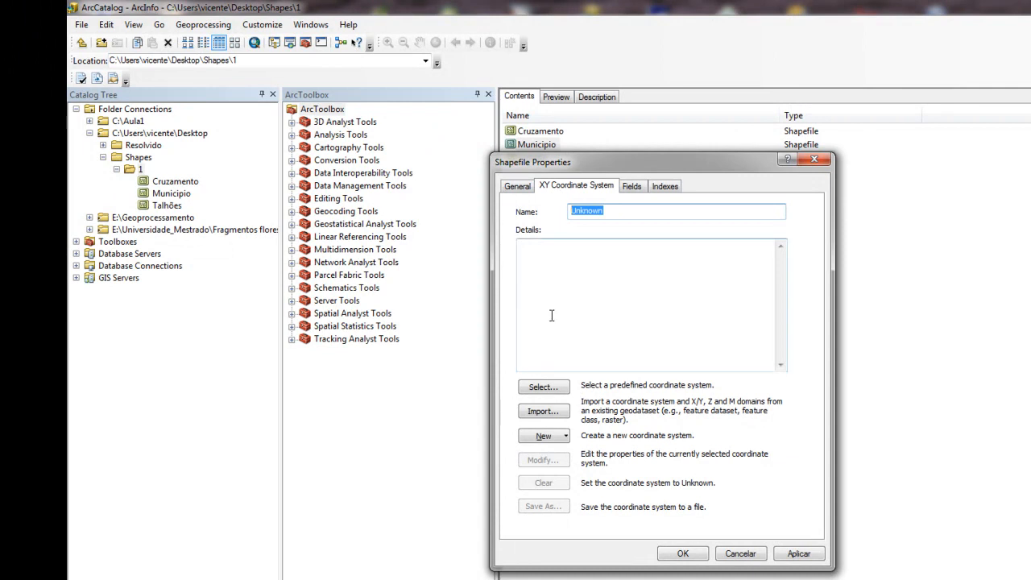
pyautogui.click(685, 555)
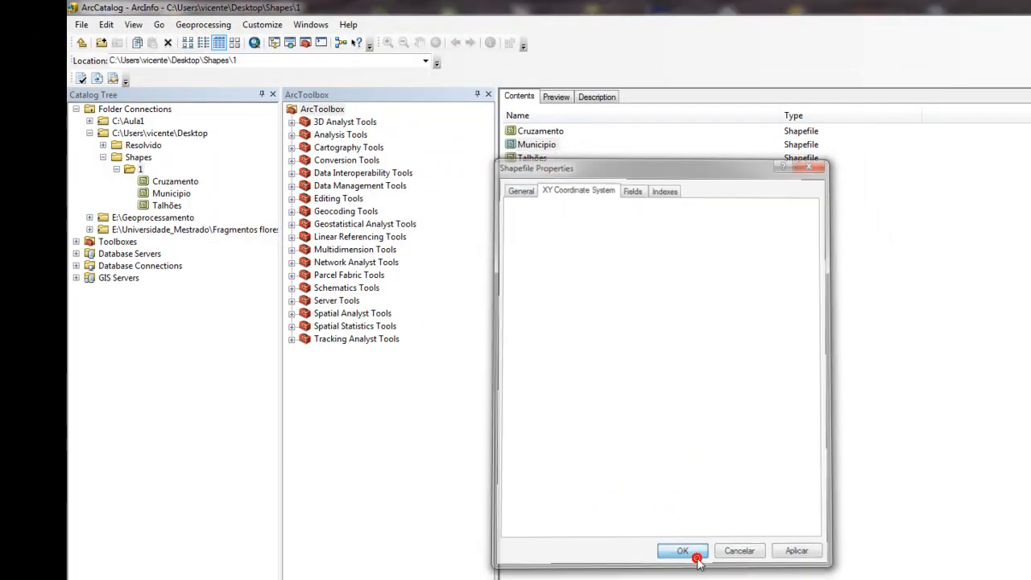
# Clear the XY coordinate system of the Cruzamento shapefile to Unknown in its properties and accept the change.
pyautogui.click(553, 134)
pyautogui.rightClick(553, 132)
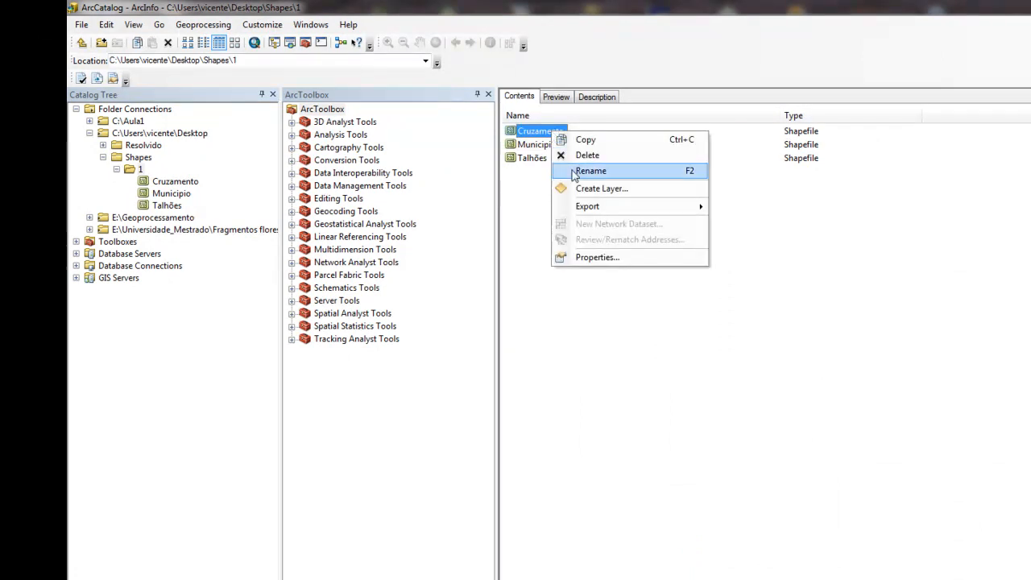
pyautogui.click(611, 258)
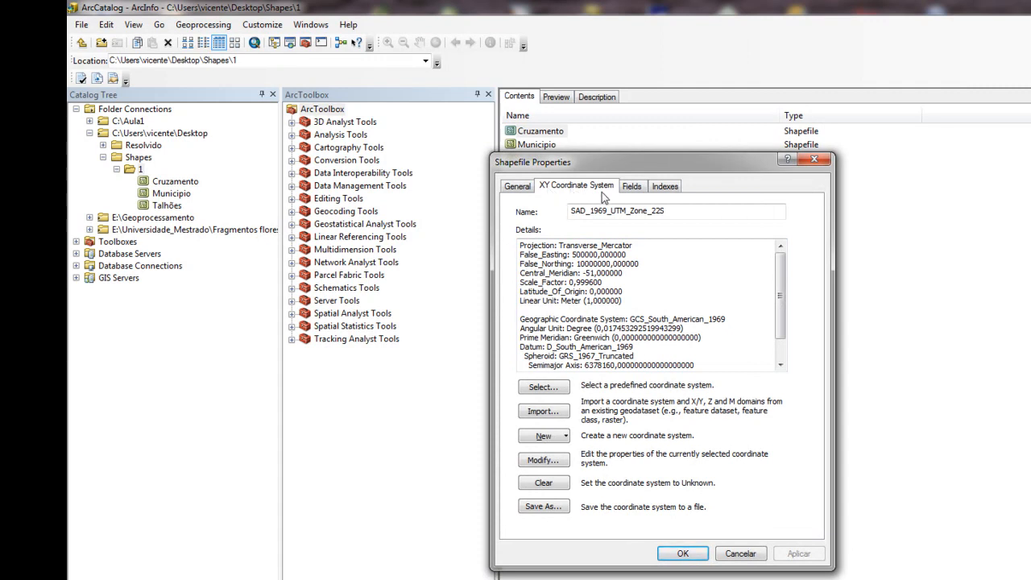
pyautogui.click(542, 483)
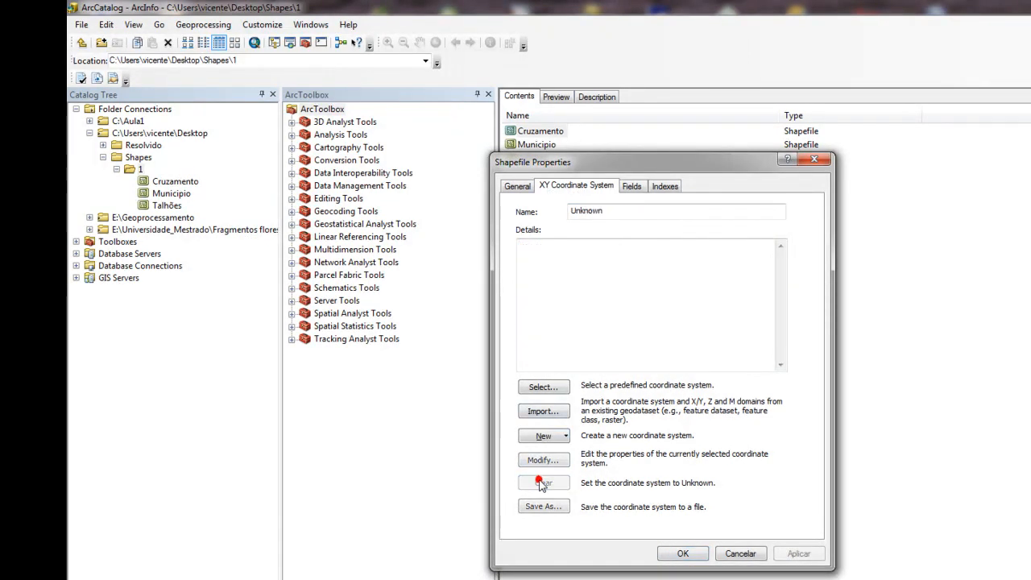
pyautogui.click(694, 554)
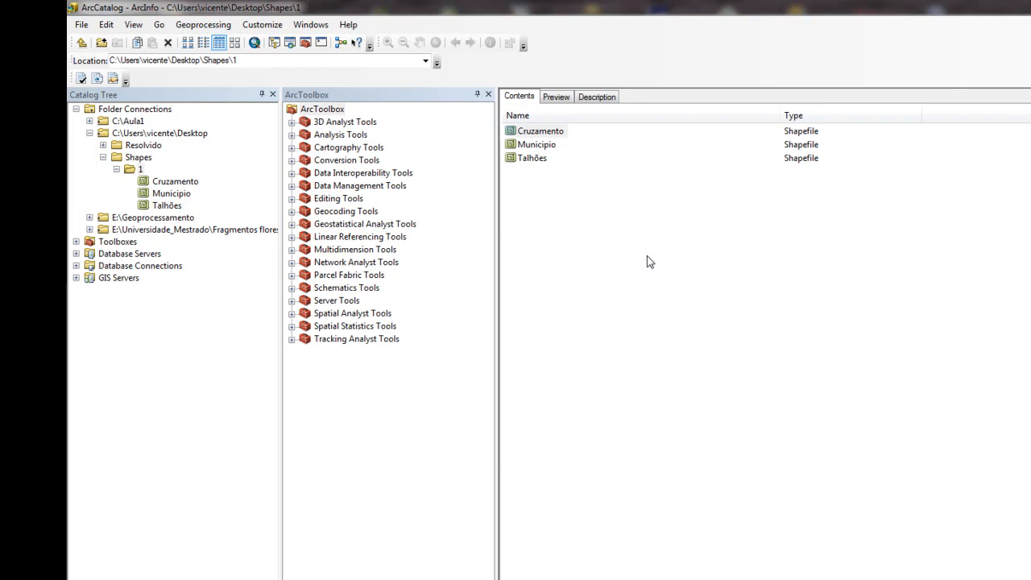
# Check the XY coordinate system in the Talhões shapefile's properties and close them without changes.
pyautogui.click(538, 159)
pyautogui.rightClick(538, 159)
pyautogui.click(521, 254)
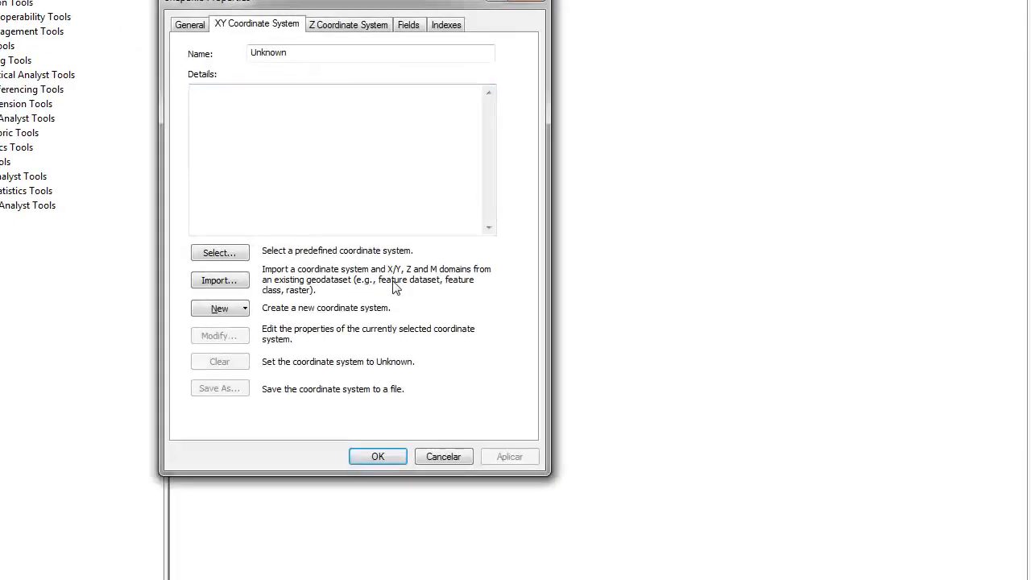
pyautogui.moveTo(586, 123); pyautogui.dragTo(723, 129)
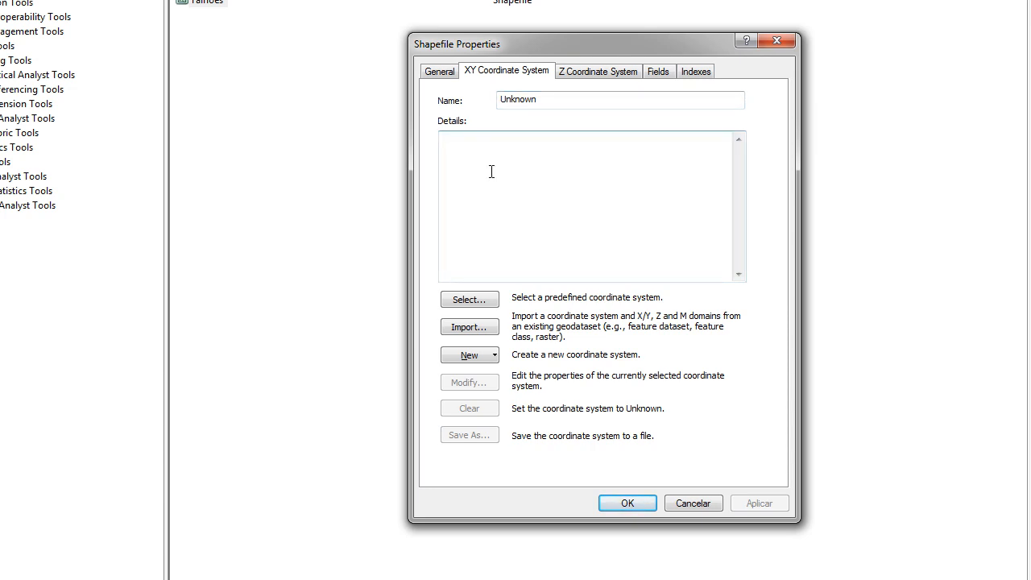
pyautogui.click(693, 502)
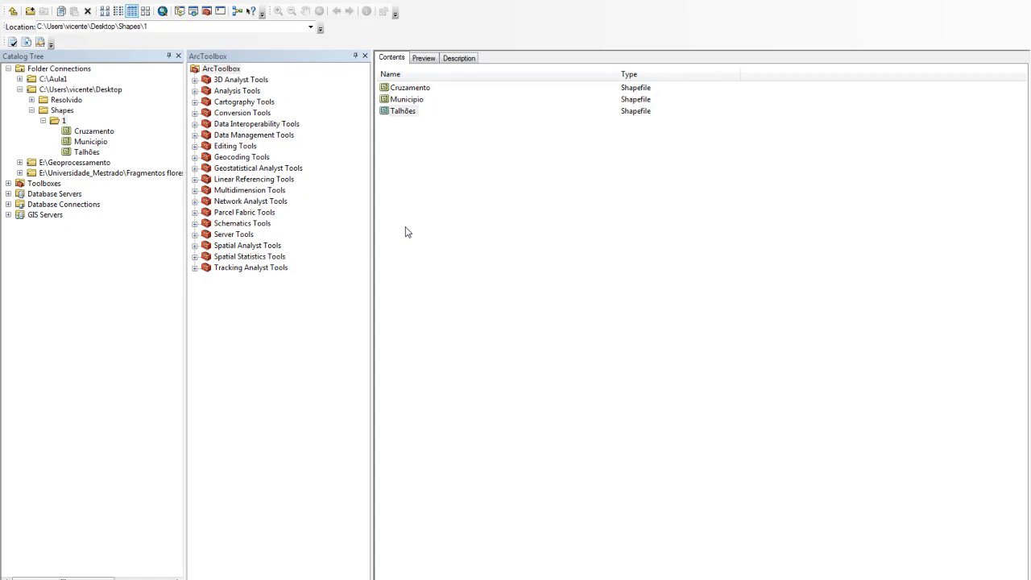
# Expand Data Management Tools in ArcToolbox down to the Feature toolset of Projections and Transformations.
pyautogui.click(249, 134)
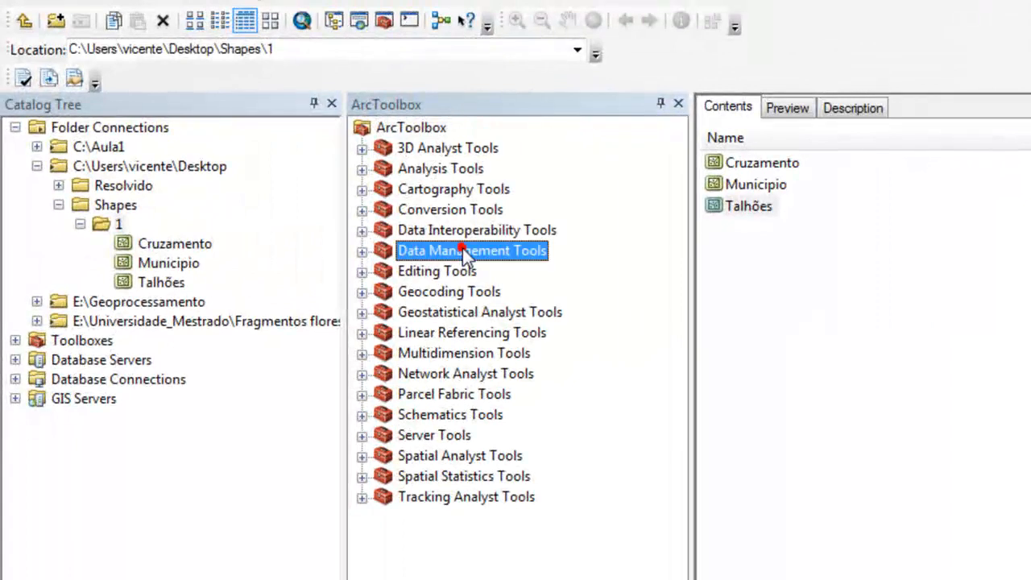
pyautogui.click(361, 251)
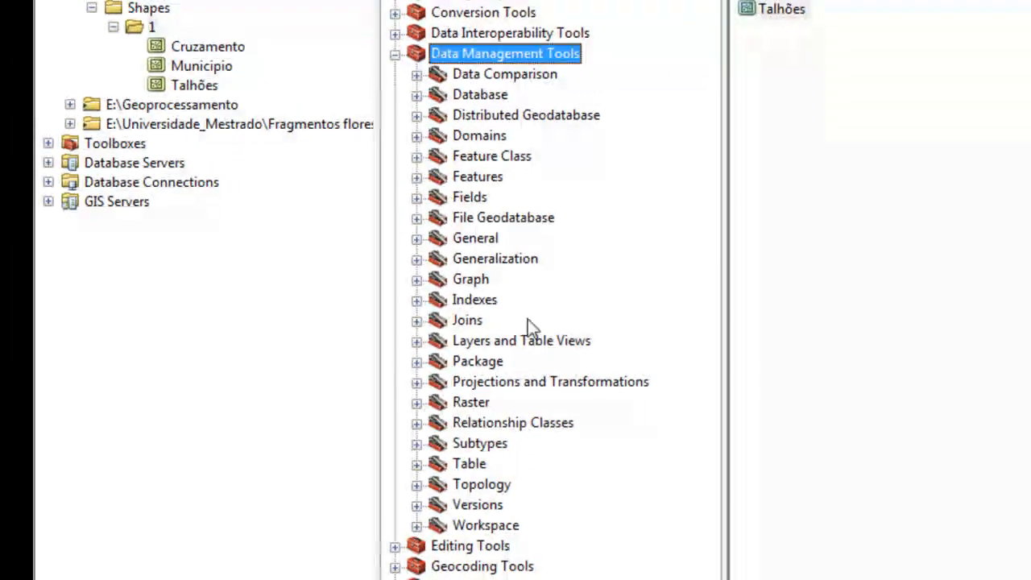
pyautogui.click(538, 383)
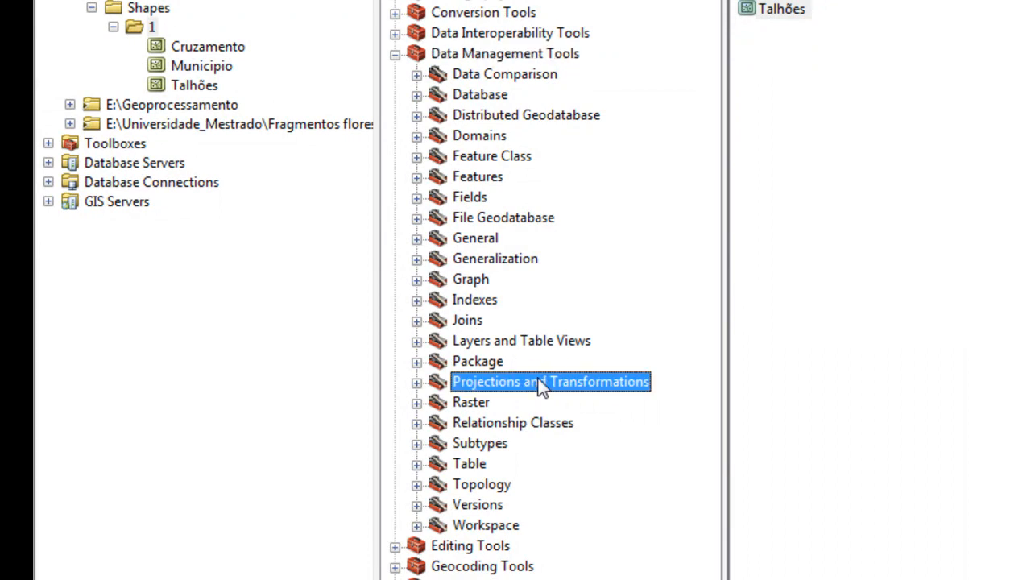
pyautogui.click(416, 382)
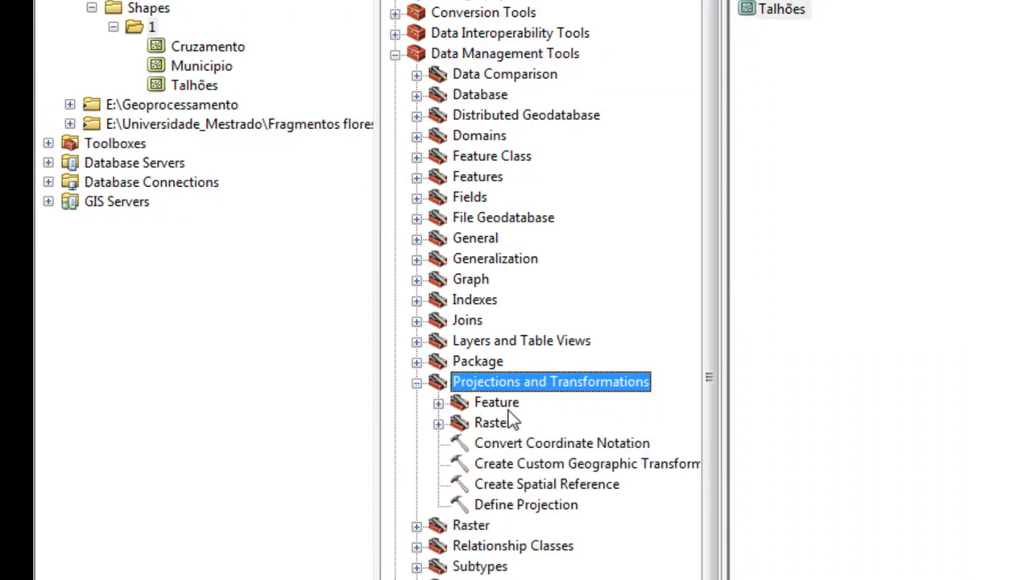
pyautogui.click(437, 403)
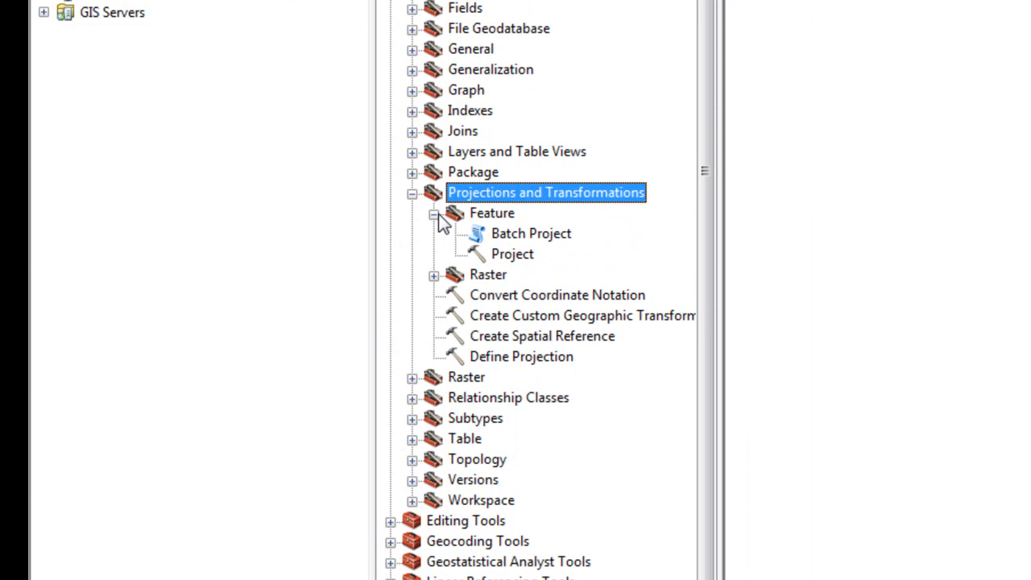
# Locate the Define Projection and Project tools among the projection tools and the Talhões shapefile they concern.
pyautogui.click(545, 364)
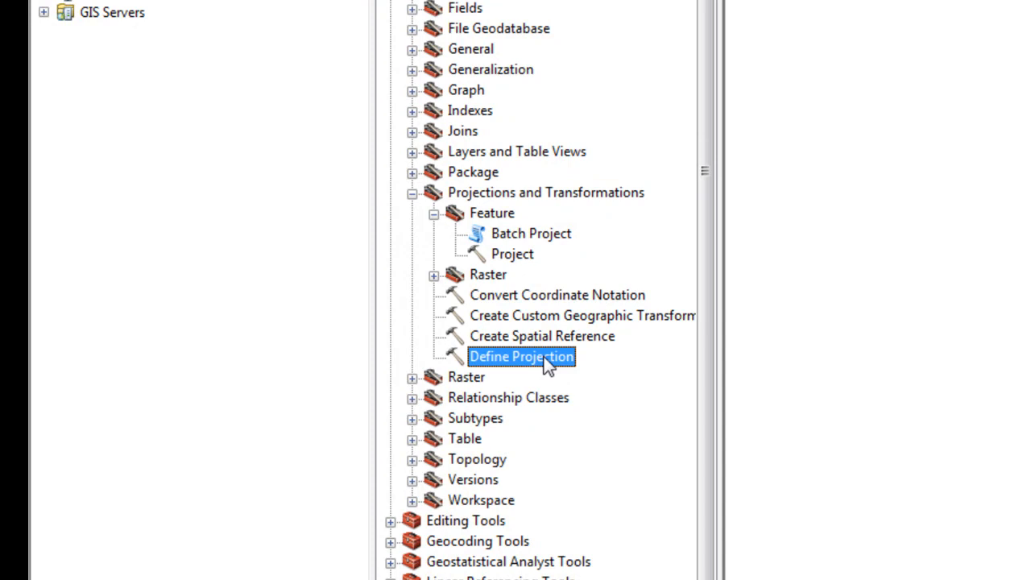
pyautogui.click(527, 257)
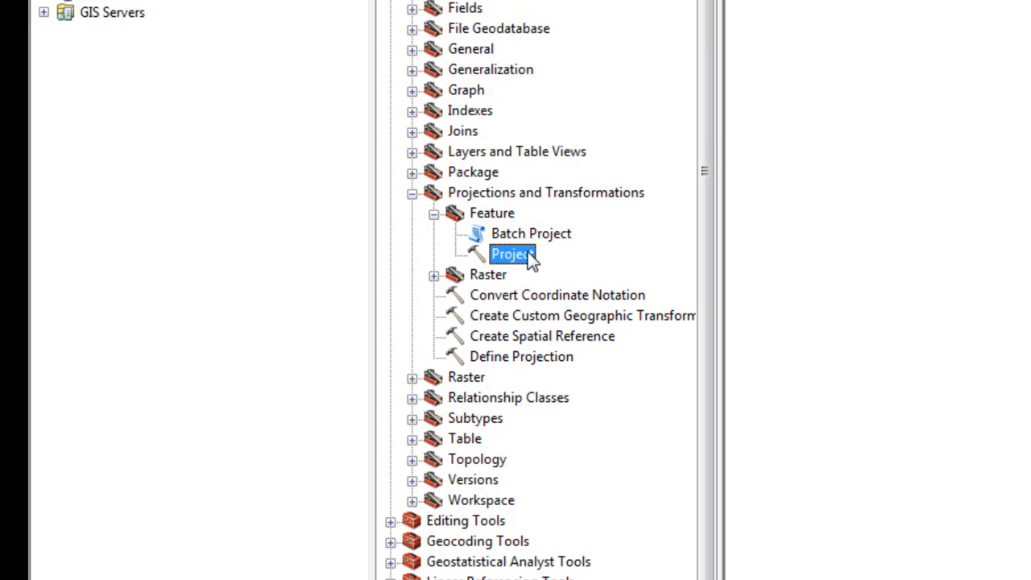
pyautogui.click(545, 363)
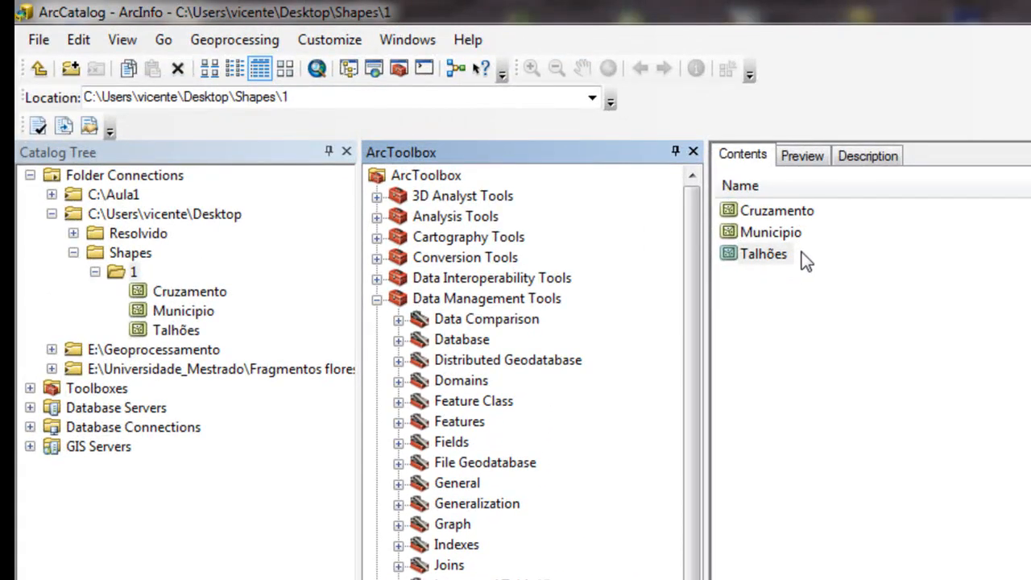
pyautogui.click(778, 251)
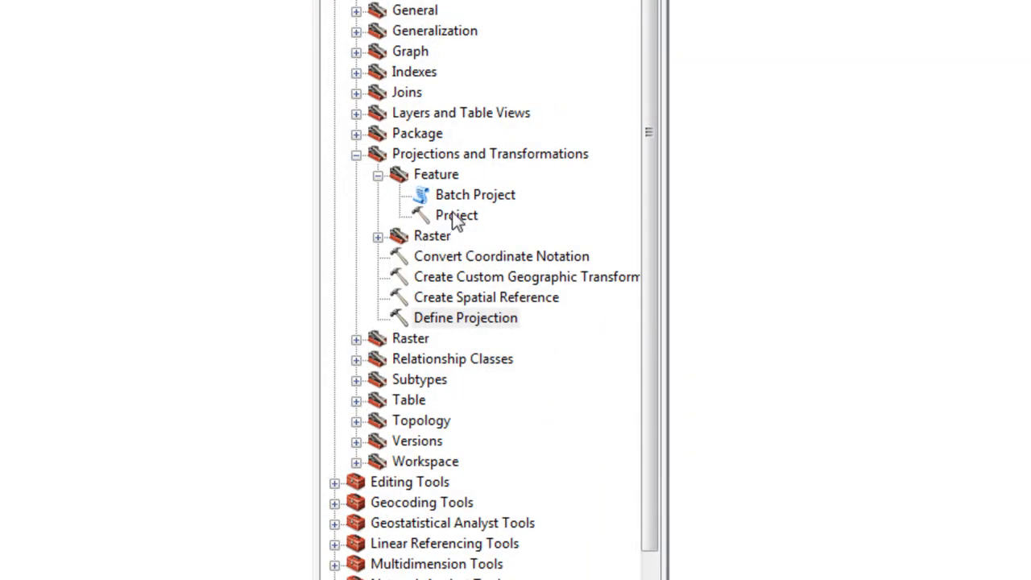
pyautogui.click(456, 217)
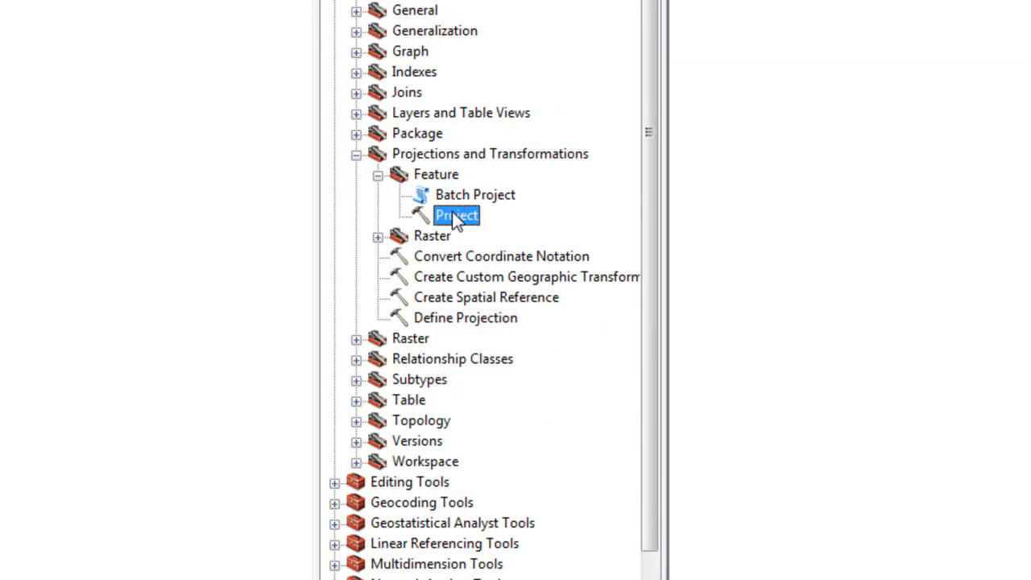